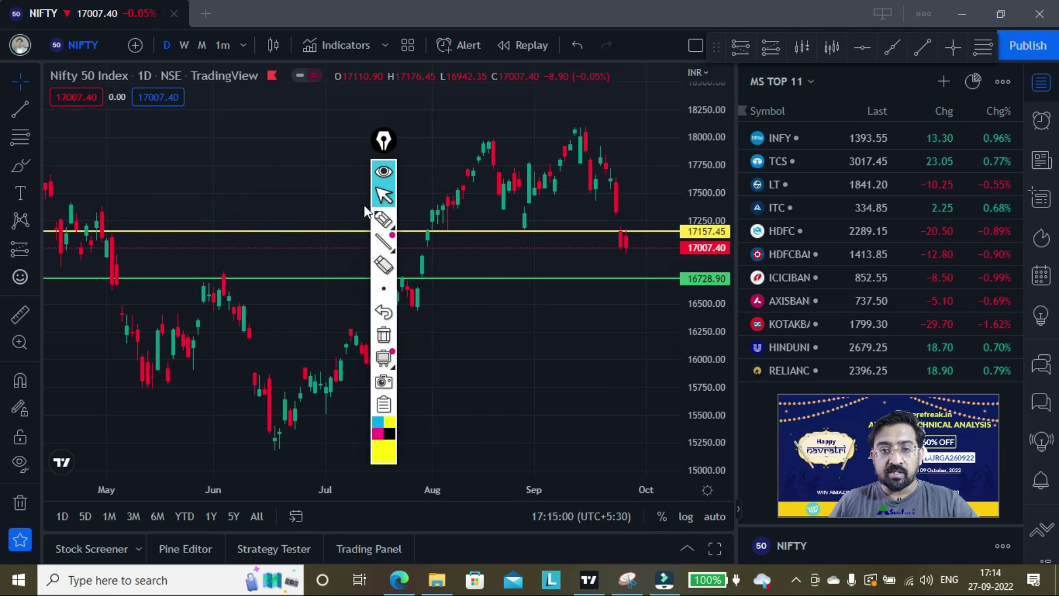
Step: Switch to the yellow pen and handwrite 17170 just above the yellow level line
left_click(383, 220)
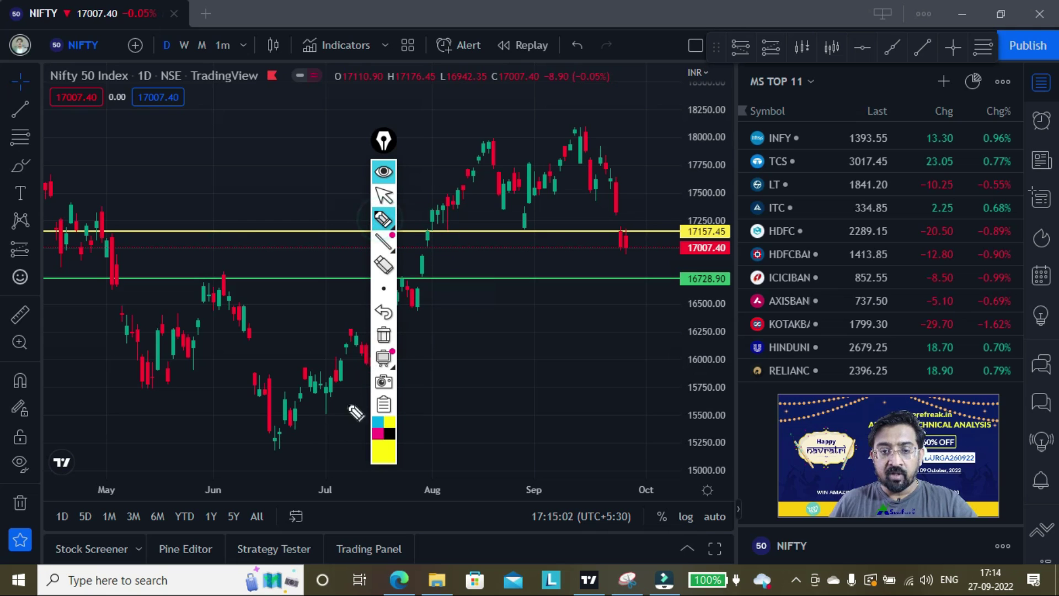
mouse_move(389, 456)
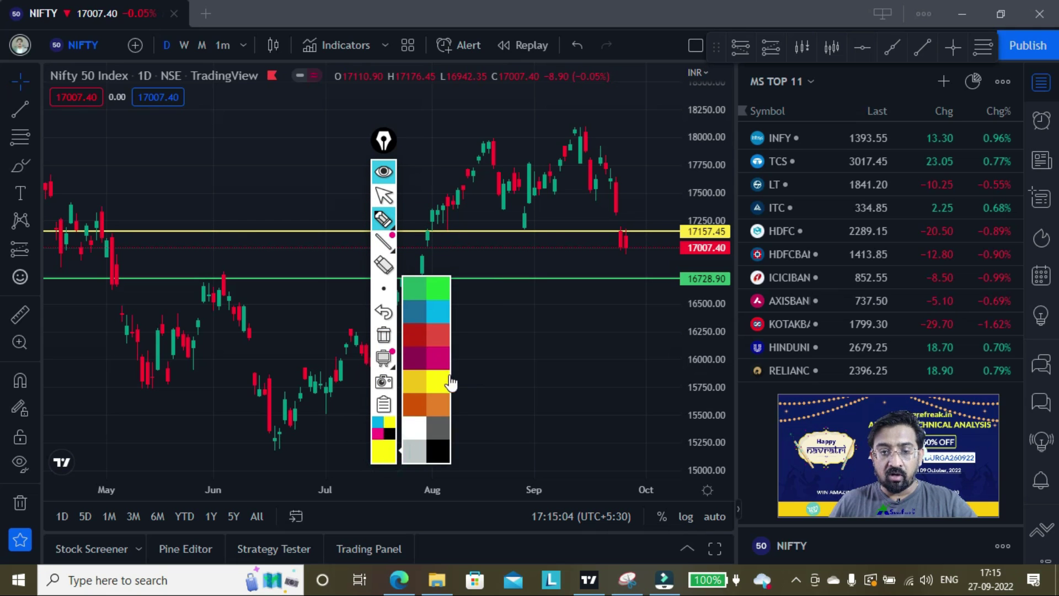
left_click(434, 376)
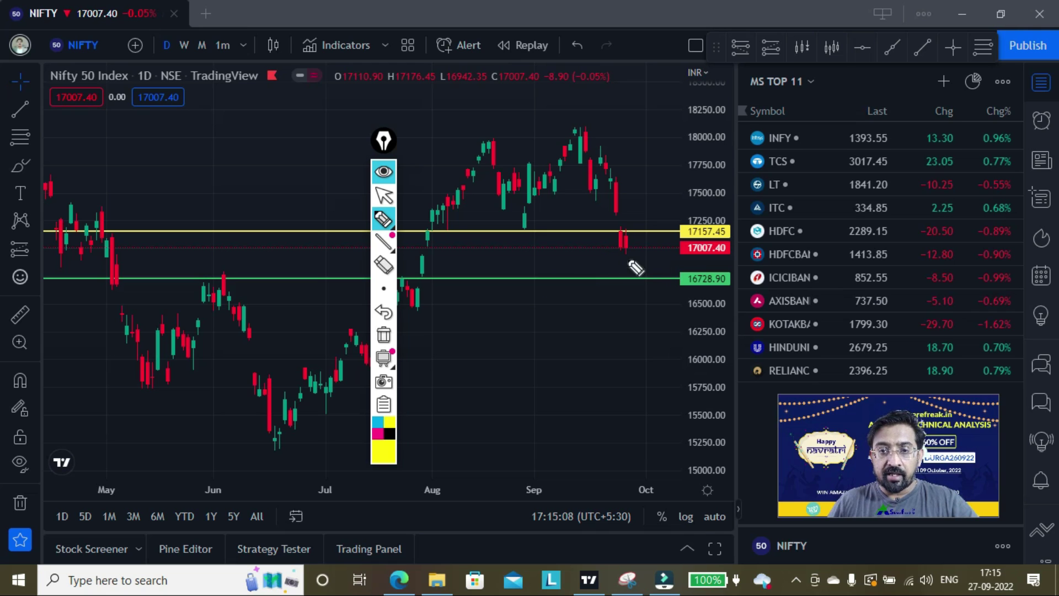
mouse_move(551, 214)
left_mouse_down()
mouse_move(550, 228)
mouse_move(595, 219)
mouse_move(624, 228)
left_mouse_up()
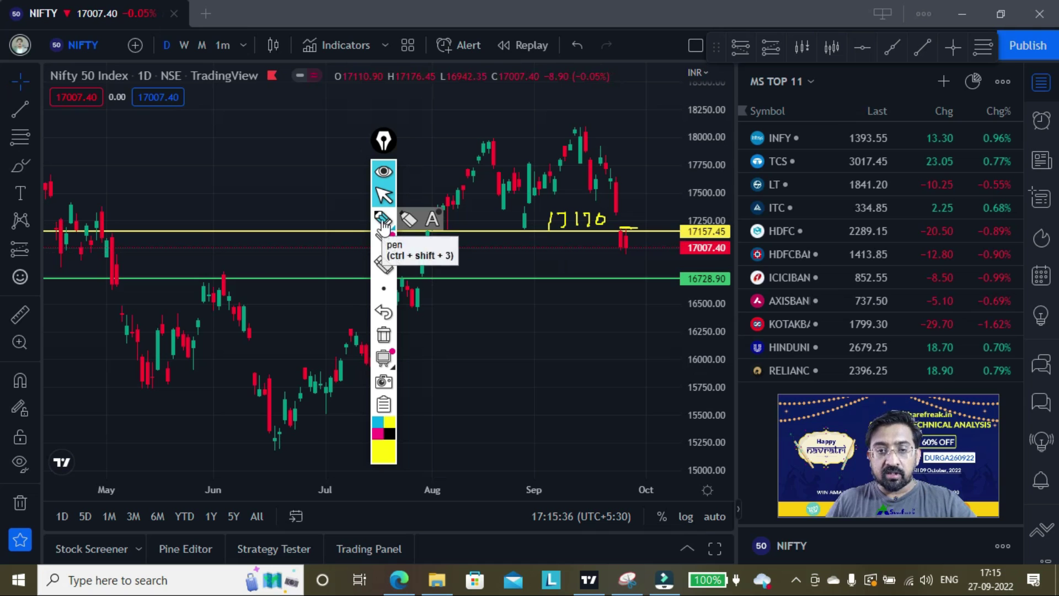
Step: Mark a short level under the latest candle and write 16950 and 16850 around the green line
left_click(382, 220)
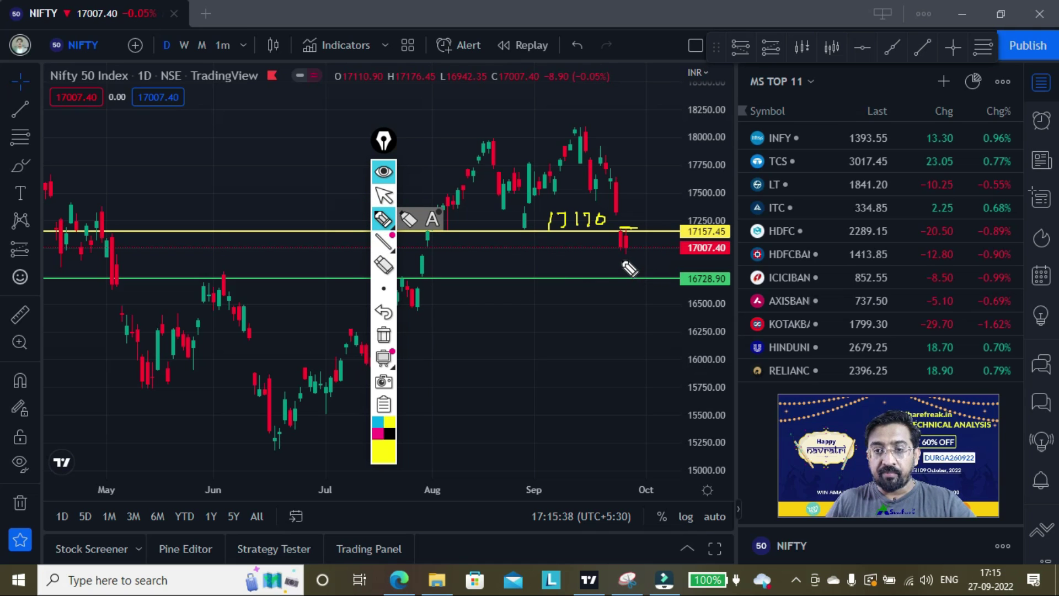
left_click_drag(635, 256, 618, 255)
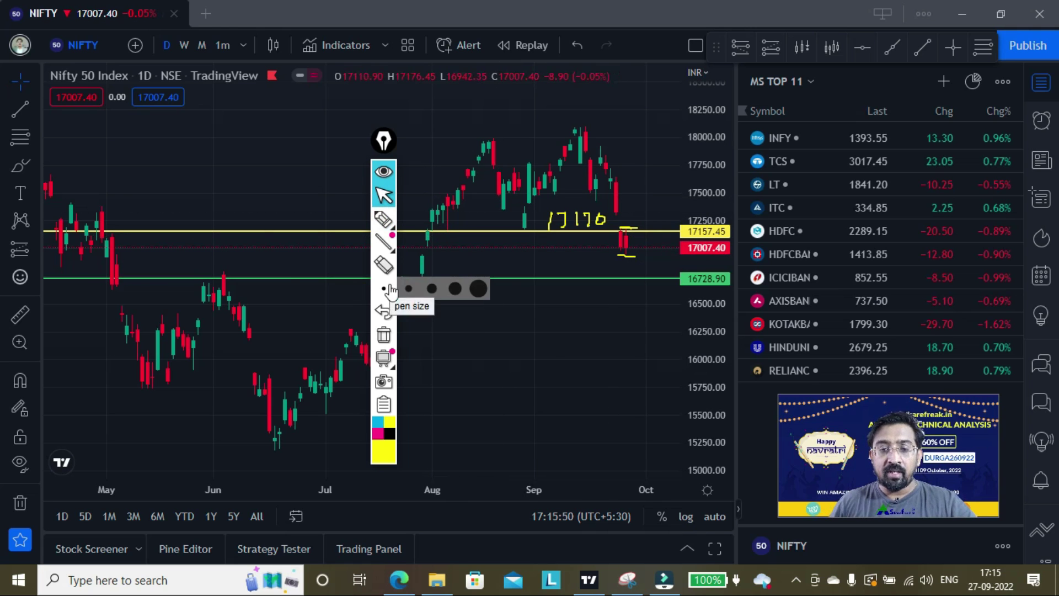
left_click(383, 220)
mouse_move(478, 255)
left_mouse_down()
mouse_move(478, 272)
mouse_move(536, 262)
left_mouse_up()
mouse_move(483, 292)
left_mouse_down()
mouse_move(483, 305)
mouse_move(516, 302)
mouse_move(517, 292)
mouse_move(540, 300)
left_mouse_up()
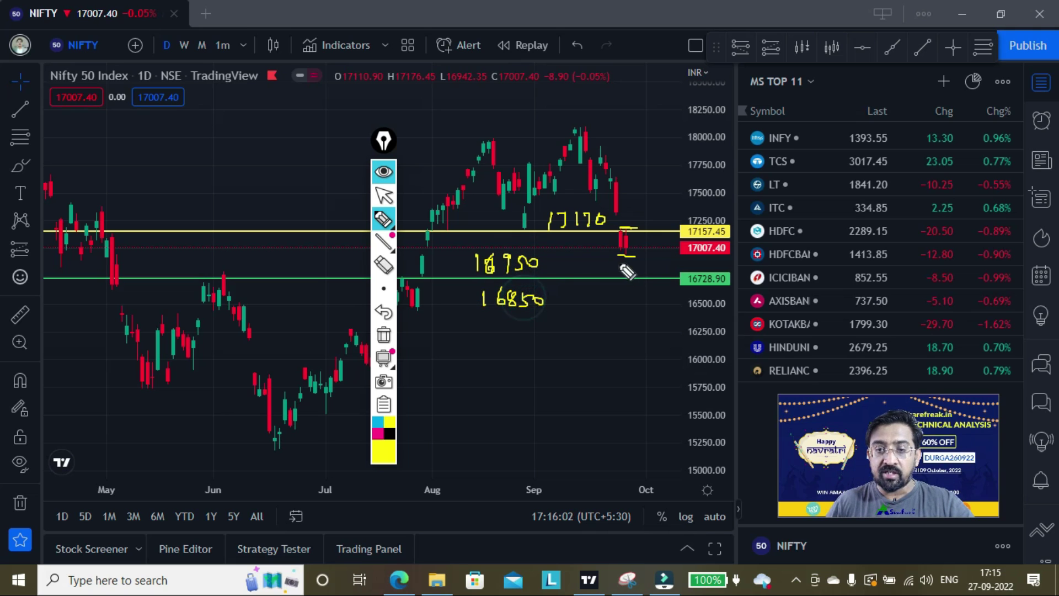
Step: Sketch breakout strokes (dash, wavy move, sloping line) by the recent candles, then erase all freehand drawings
left_click_drag(613, 264, 638, 243)
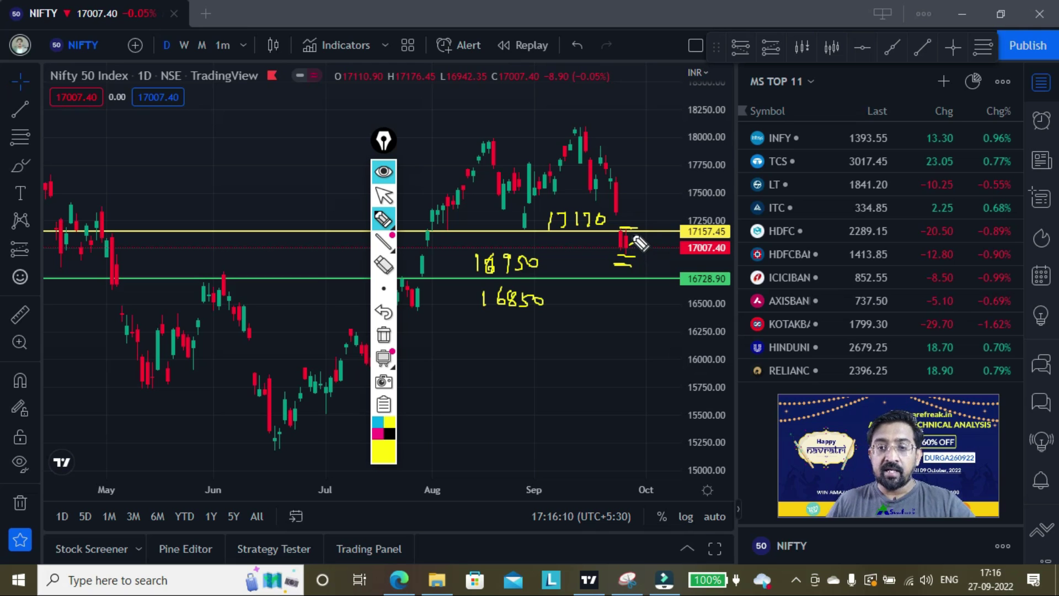
left_click_drag(627, 227, 661, 223)
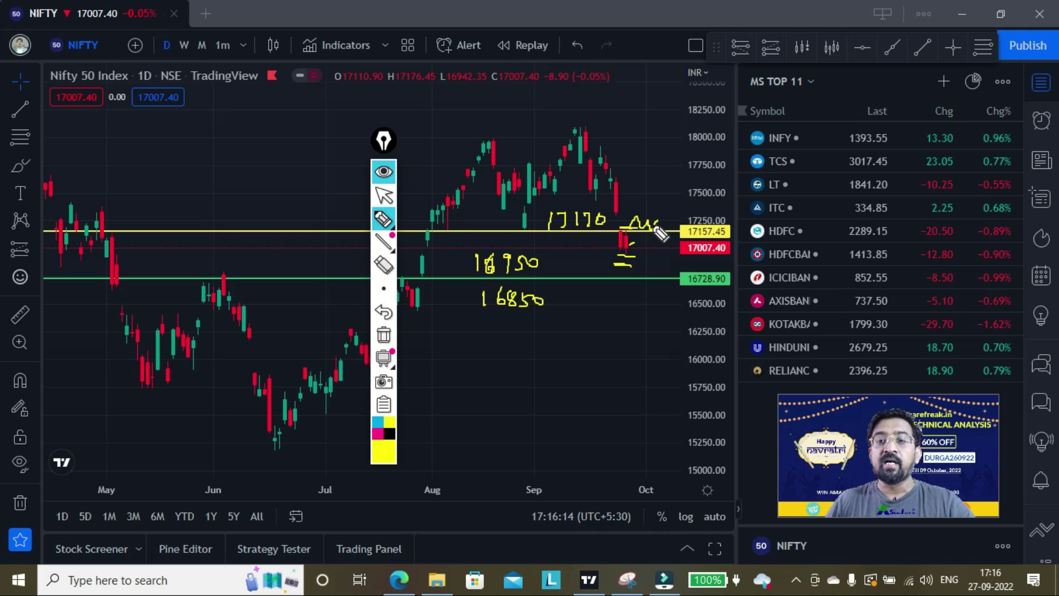
left_click_drag(644, 225, 656, 218)
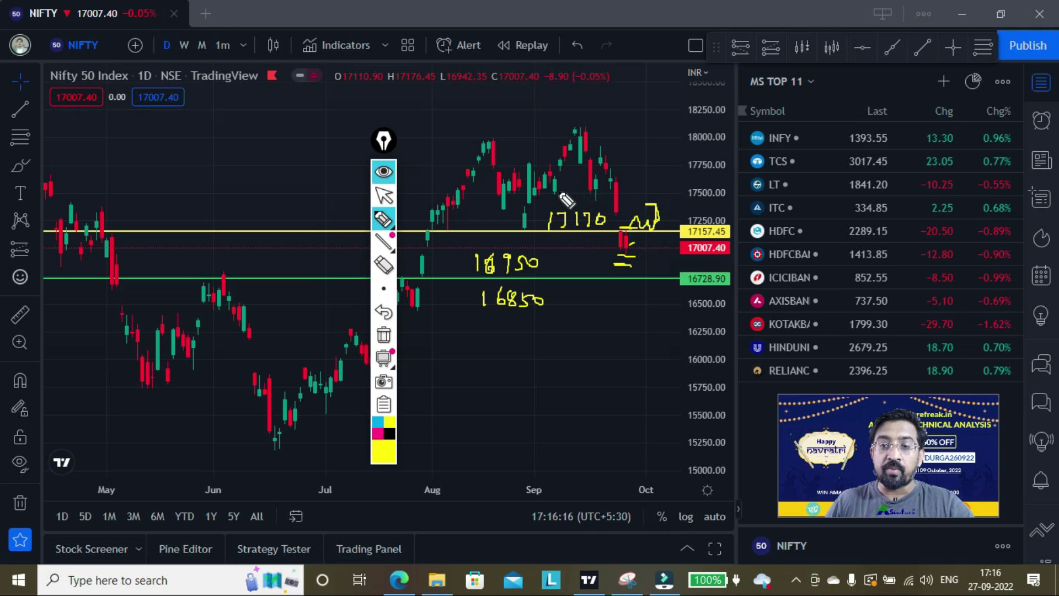
mouse_move(548, 195)
left_mouse_down()
mouse_move(657, 205)
mouse_move(632, 253)
left_mouse_up()
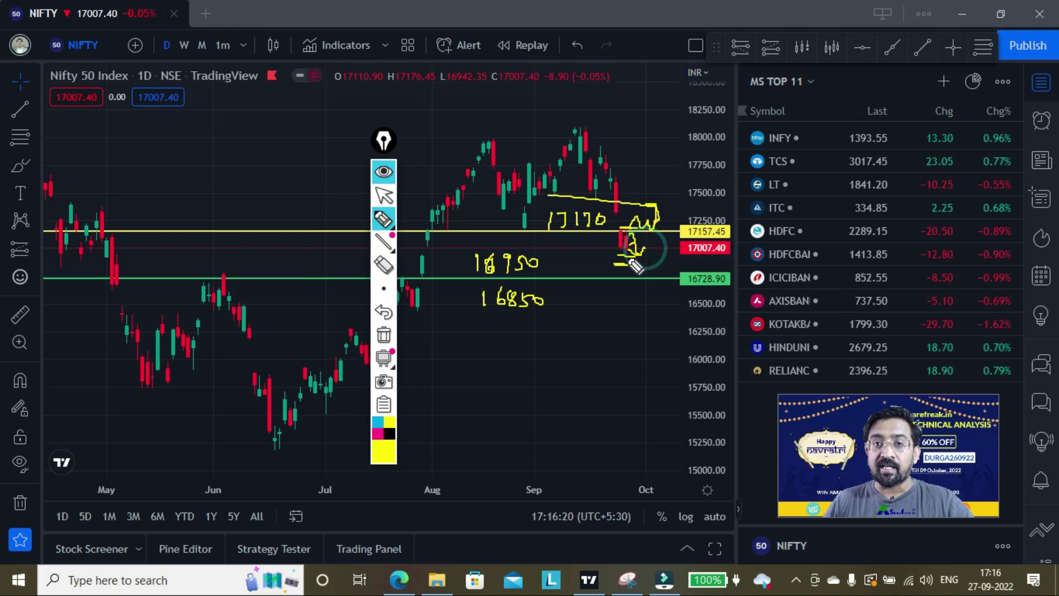
left_click(384, 335)
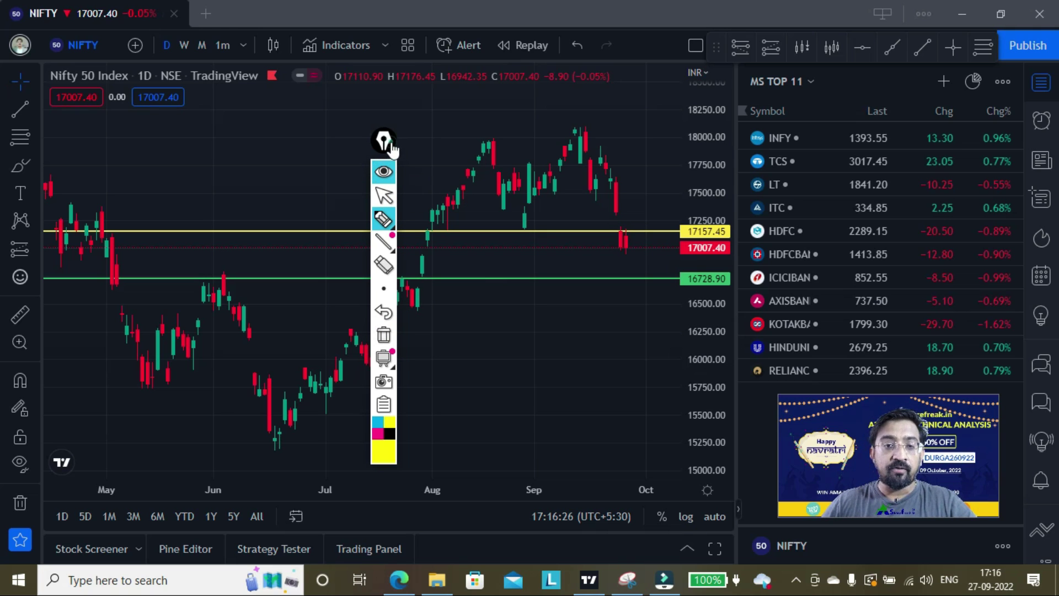
Step: Write a yellow column of levels 17170, 16950, 16850 and 16730 beside the daily candles
left_click_drag(384, 142, 295, 142)
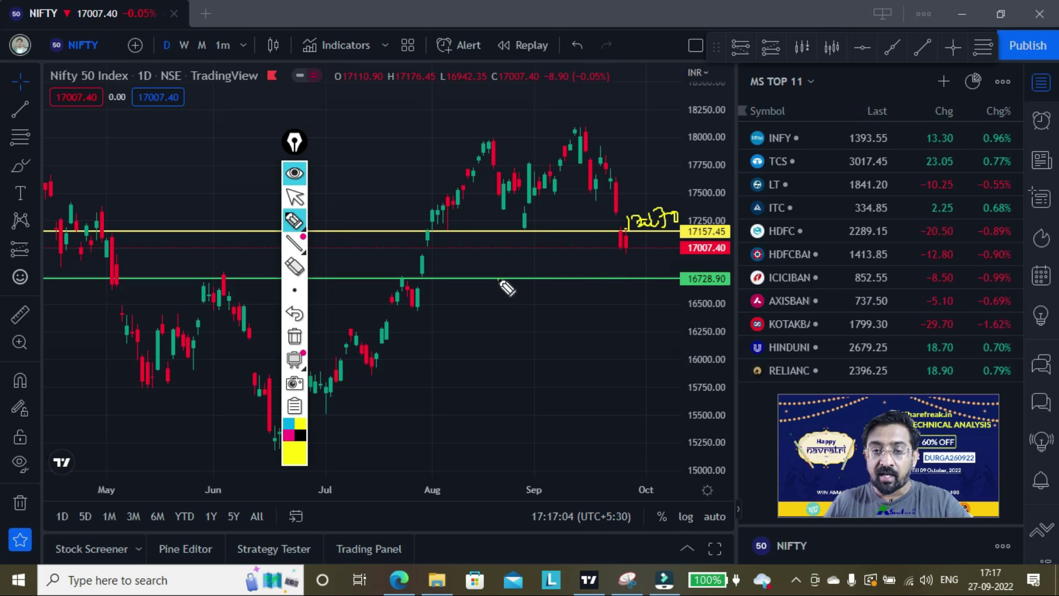
mouse_move(499, 279)
left_mouse_down()
mouse_move(498, 304)
mouse_move(532, 304)
left_mouse_up()
mouse_move(540, 279)
left_mouse_down()
mouse_move(546, 300)
mouse_move(584, 291)
left_mouse_up()
mouse_move(505, 344)
left_mouse_down()
mouse_move(508, 368)
mouse_move(536, 365)
mouse_move(577, 335)
left_mouse_up()
left_click_drag(586, 336, 584, 338)
left_click_drag(516, 397, 519, 421)
mouse_move(542, 386)
left_mouse_down()
mouse_move(536, 408)
mouse_move(568, 385)
mouse_move(579, 407)
mouse_move(598, 386)
left_mouse_up()
mouse_move(534, 440)
left_mouse_down()
mouse_move(535, 461)
mouse_move(549, 445)
mouse_move(605, 459)
left_mouse_up()
left_click_drag(635, 426, 632, 439)
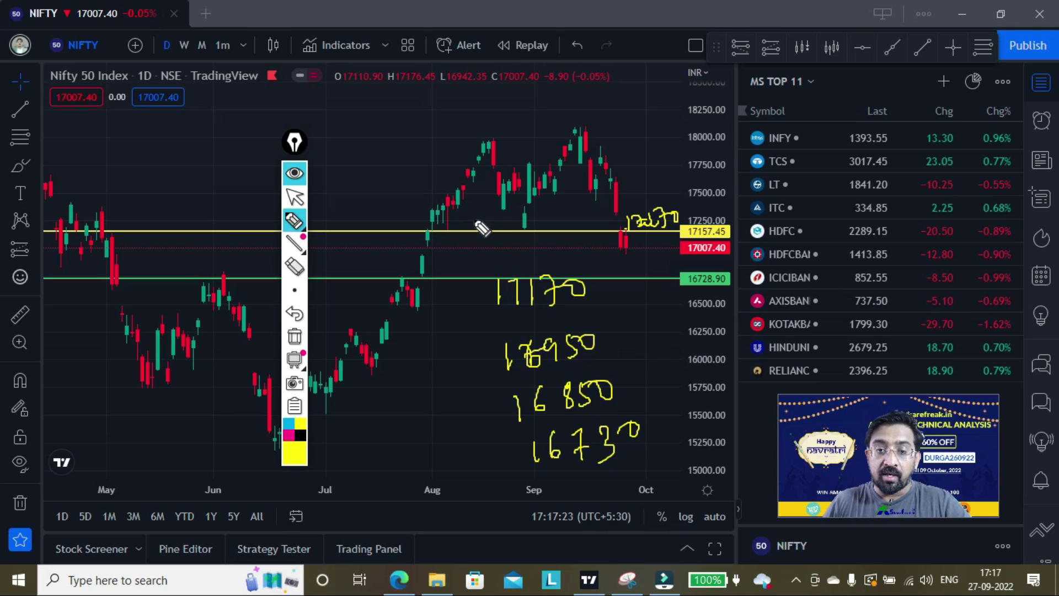
Step: Write 17250 above 17170, box the two levels, and add 17300 and 17350 above
mouse_move(491, 249)
left_mouse_down()
mouse_move(491, 271)
mouse_move(554, 259)
left_mouse_up()
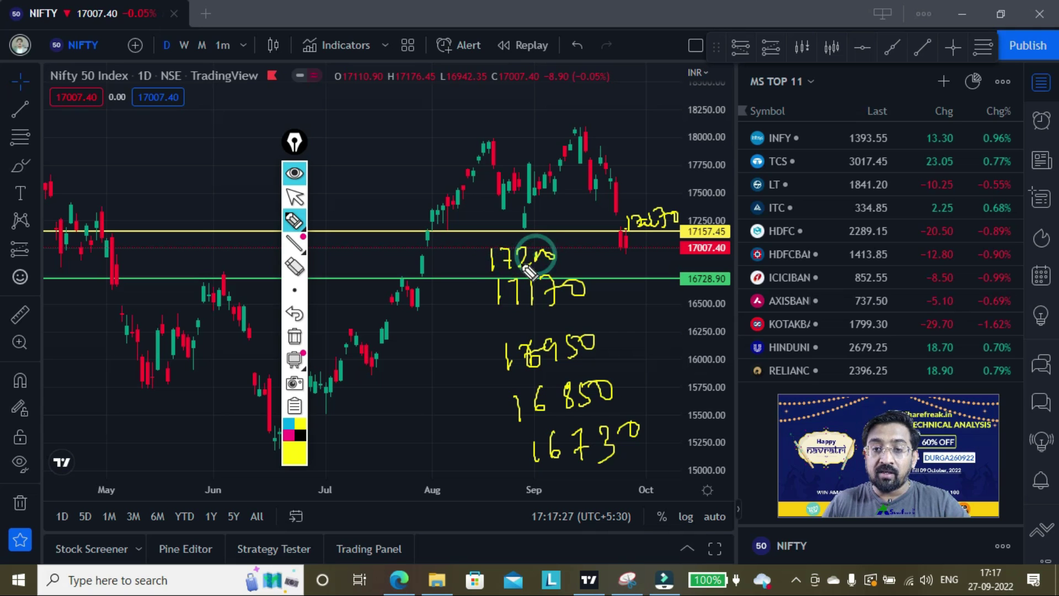
mouse_move(576, 315)
left_mouse_down()
mouse_move(493, 316)
mouse_move(479, 236)
mouse_move(591, 267)
mouse_move(562, 319)
left_mouse_up()
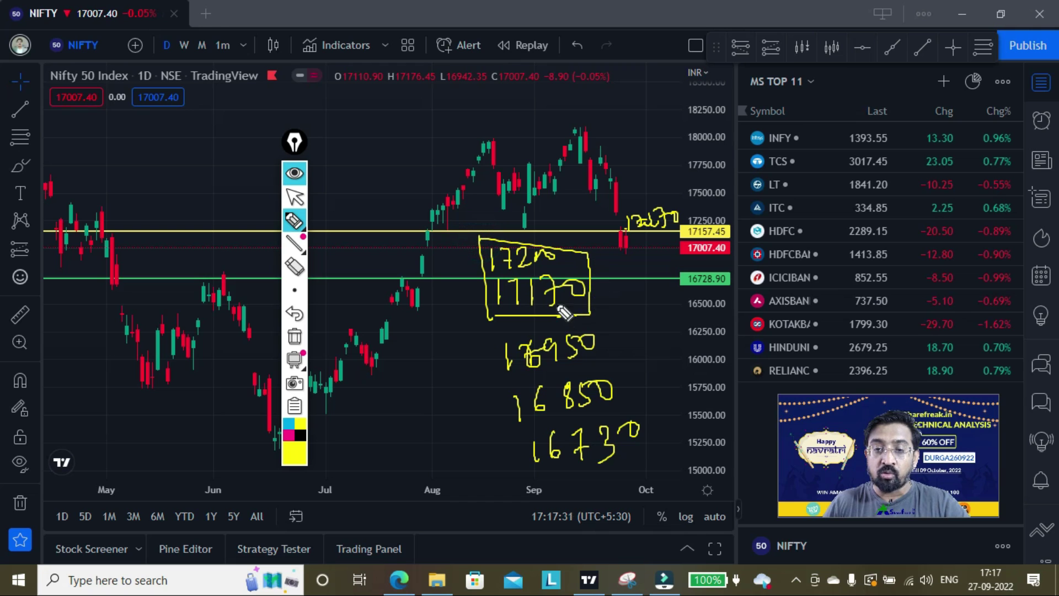
left_click_drag(524, 246, 547, 242)
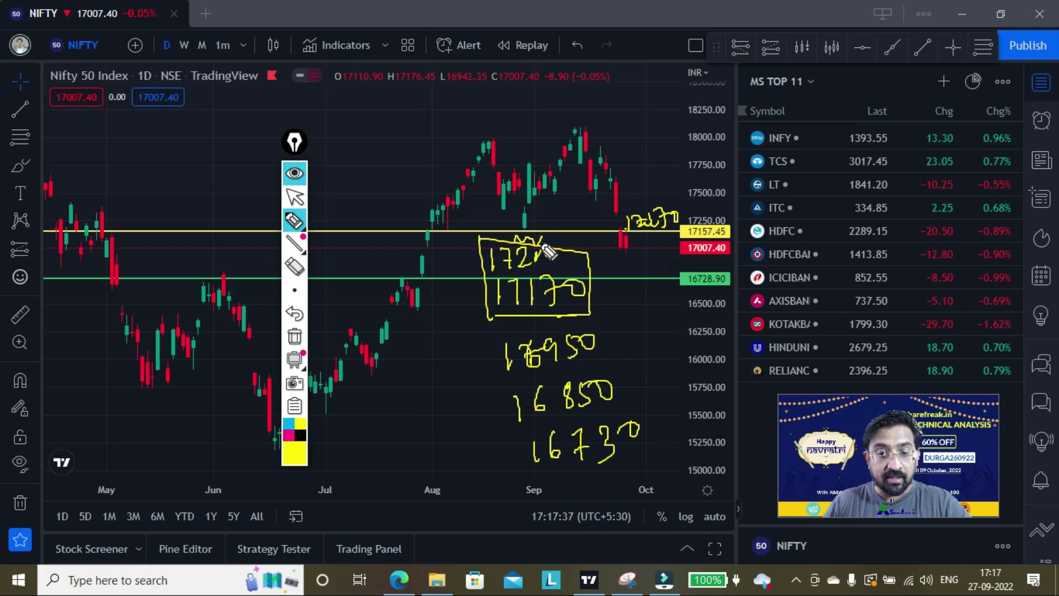
mouse_move(541, 243)
left_mouse_down()
mouse_move(550, 226)
mouse_move(529, 218)
mouse_move(543, 229)
mouse_move(557, 212)
mouse_move(584, 215)
left_mouse_up()
left_click_drag(512, 208, 582, 186)
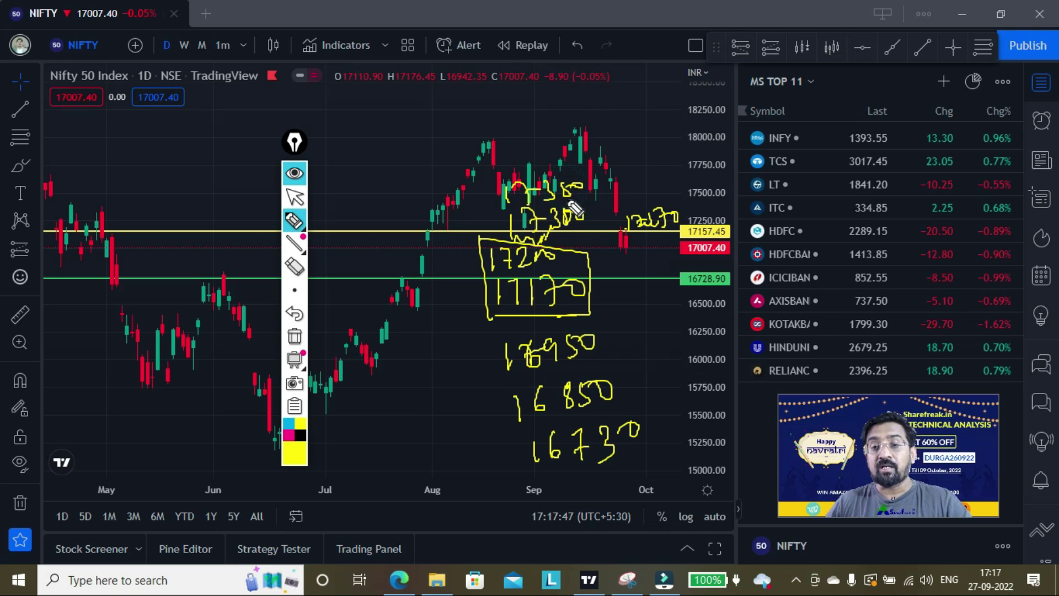
left_click(295, 197)
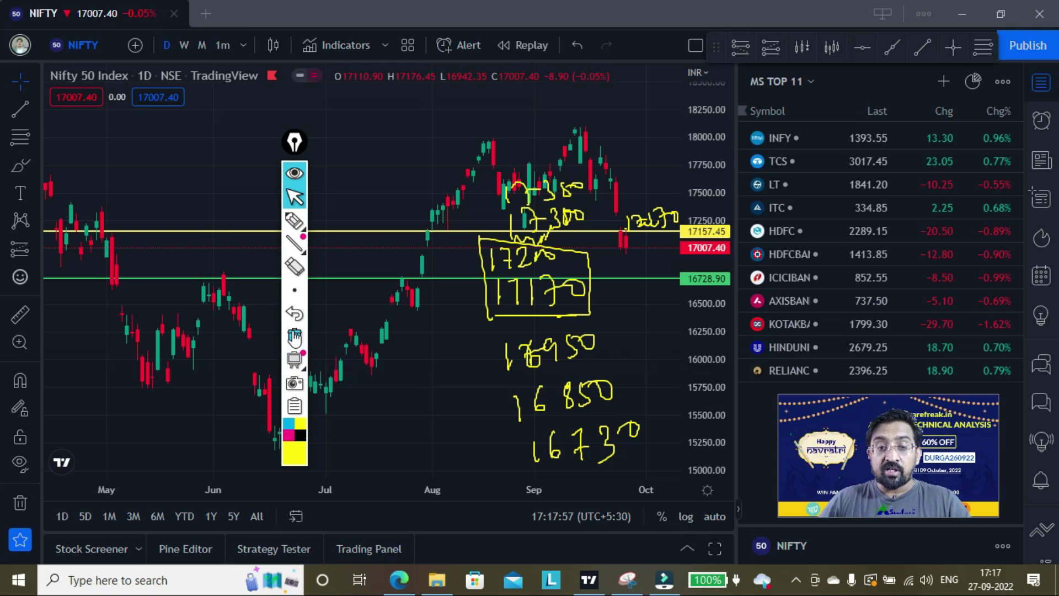
Step: Erase the handwritten levels, switch the chart to 1-hour candles, and stretch the price scale
left_click(295, 336)
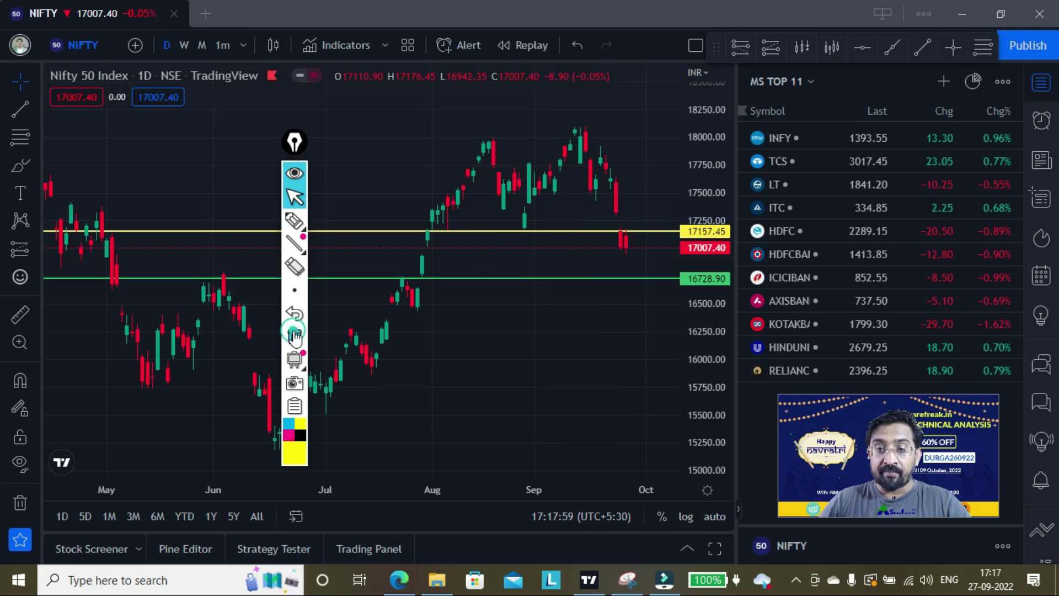
left_click(243, 45)
left_click(262, 273)
left_click_drag(715, 384, 720, 279)
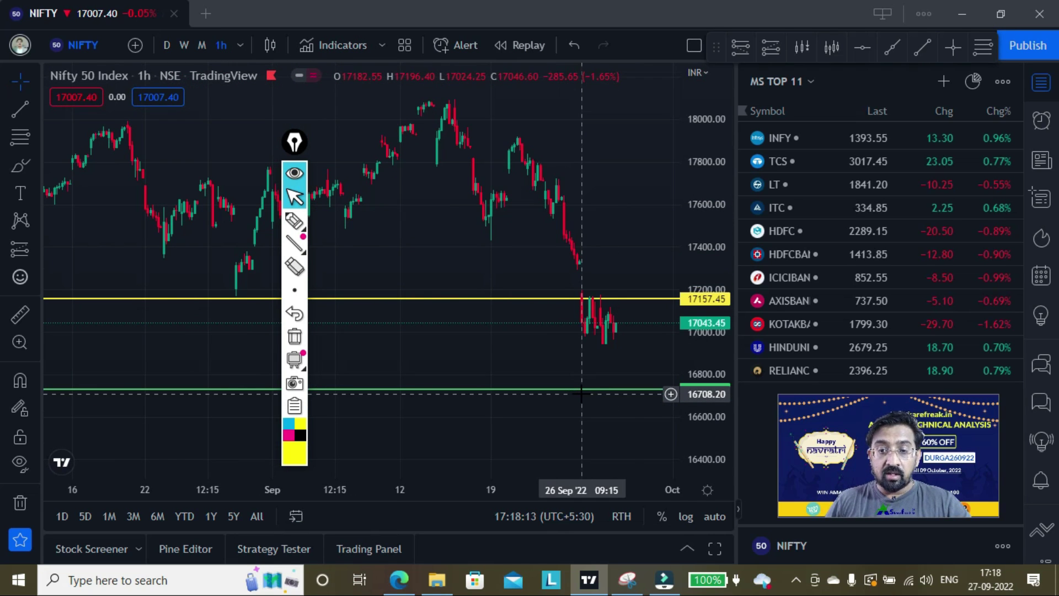
left_click(294, 221)
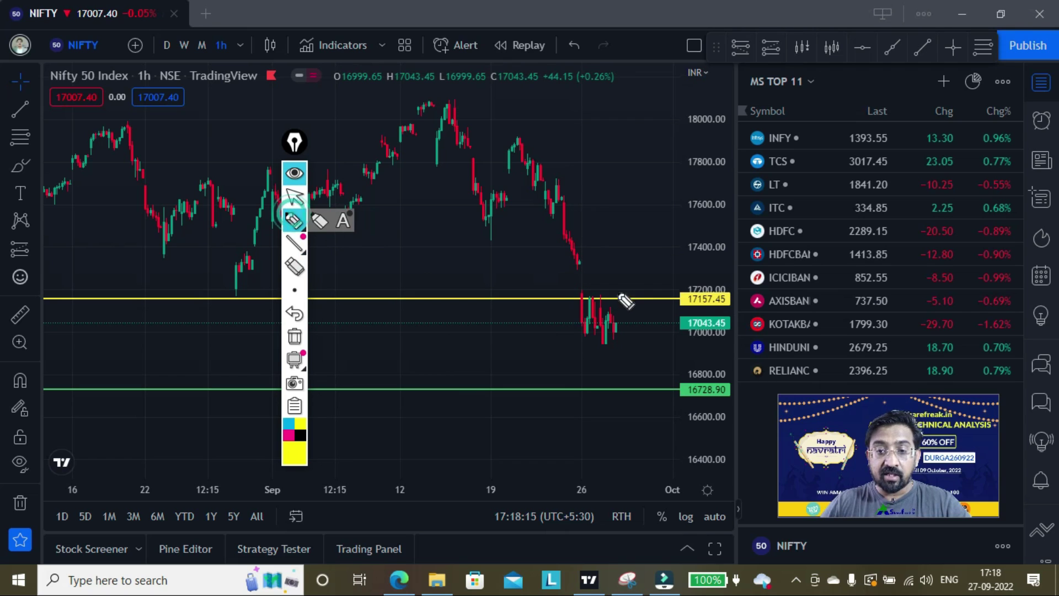
mouse_move(582, 288)
left_mouse_down()
mouse_move(628, 315)
mouse_move(665, 291)
left_mouse_up()
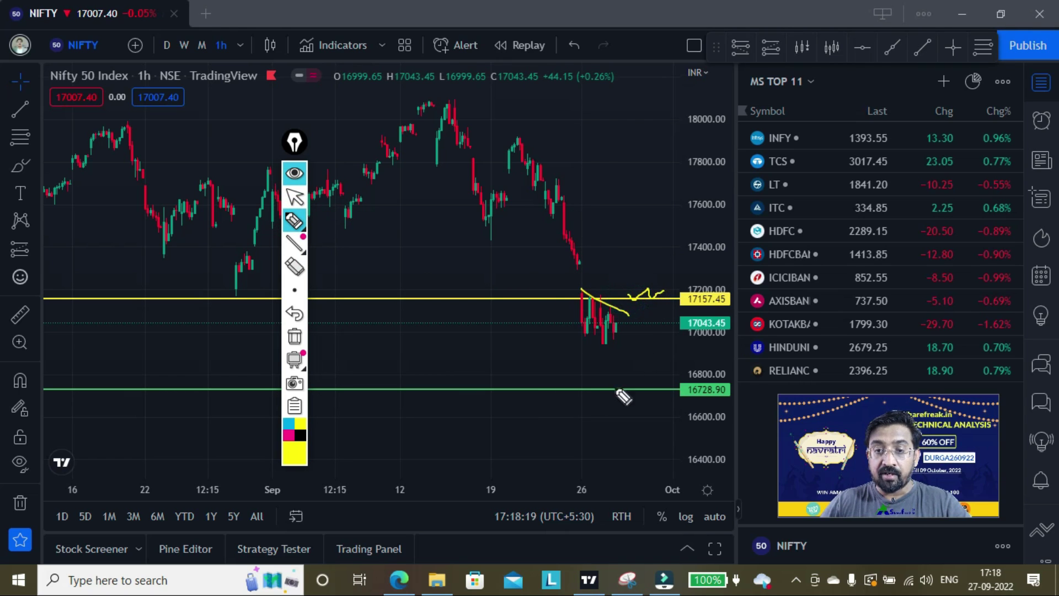
left_click_drag(579, 338, 621, 354)
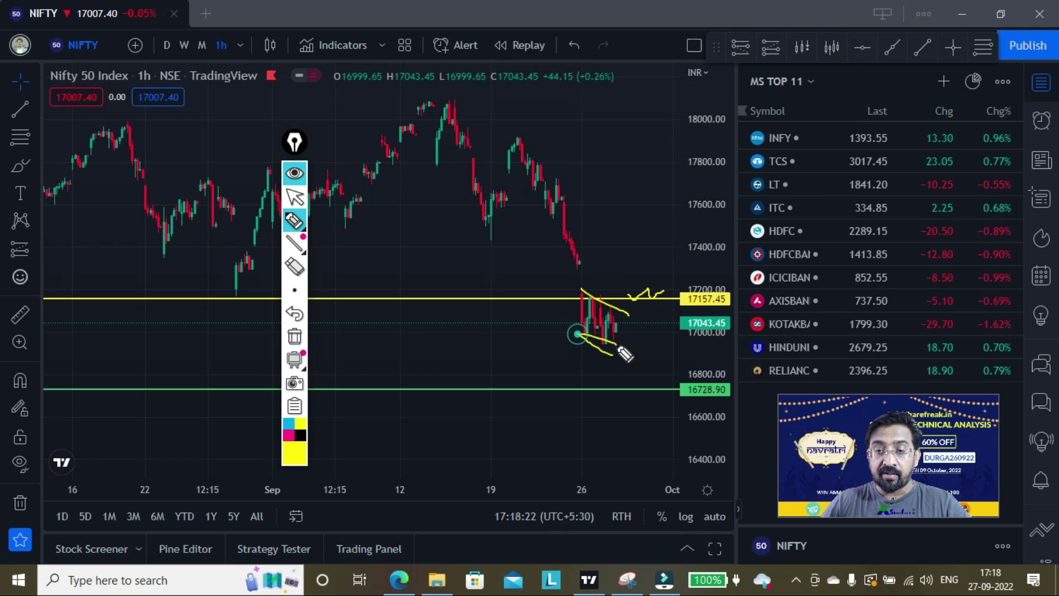
mouse_move(579, 291)
left_mouse_down()
mouse_move(636, 322)
mouse_move(596, 346)
mouse_move(623, 356)
left_mouse_up()
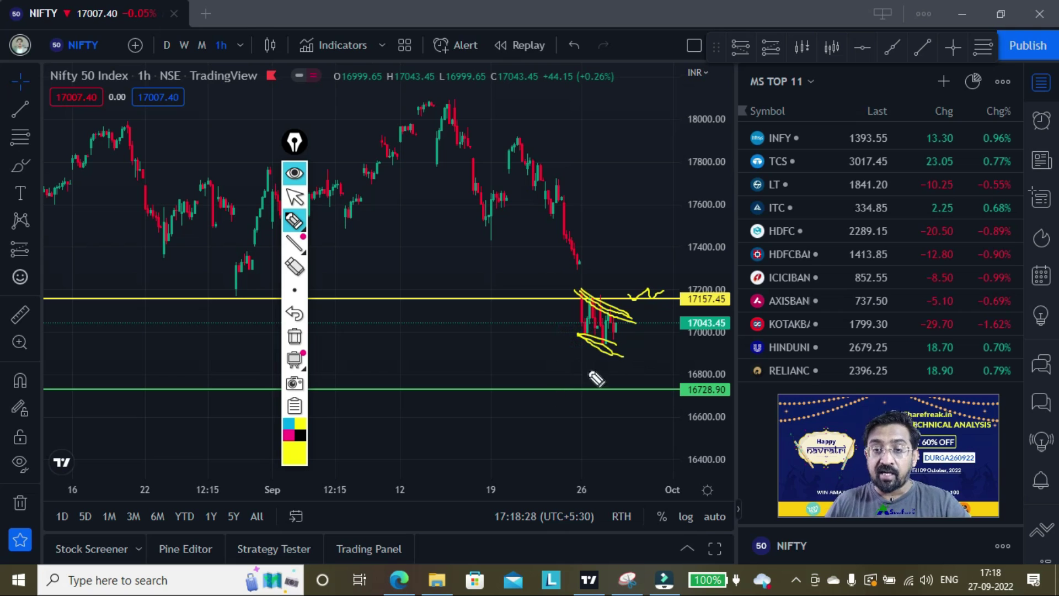
mouse_move(622, 355)
left_mouse_down()
mouse_move(615, 345)
mouse_move(654, 358)
mouse_move(638, 359)
mouse_move(626, 331)
mouse_move(651, 350)
mouse_move(634, 338)
mouse_move(606, 353)
left_mouse_up()
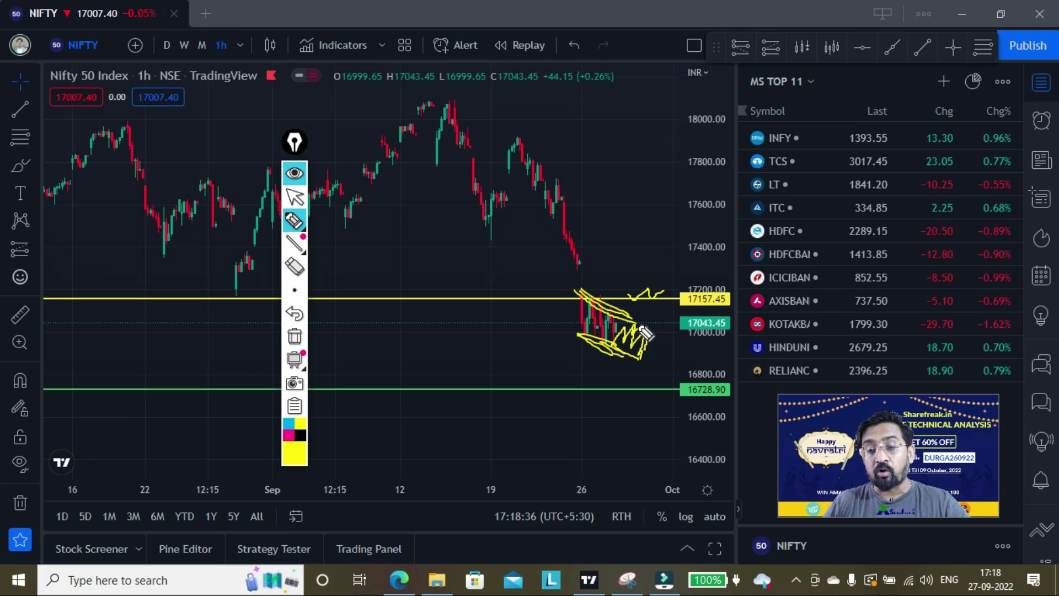
left_click(290, 339)
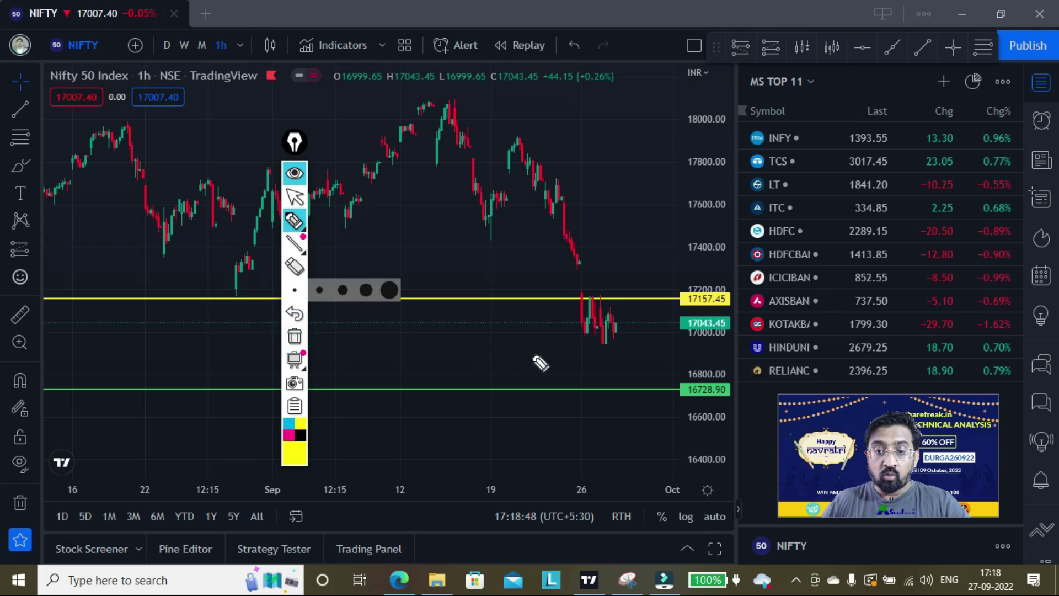
Step: Write 17130 above the latest hourly candles and draw a falling zigzag projection down-right
mouse_move(598, 301)
left_mouse_down()
mouse_move(608, 289)
mouse_move(641, 288)
mouse_move(610, 350)
mouse_move(632, 363)
left_mouse_up()
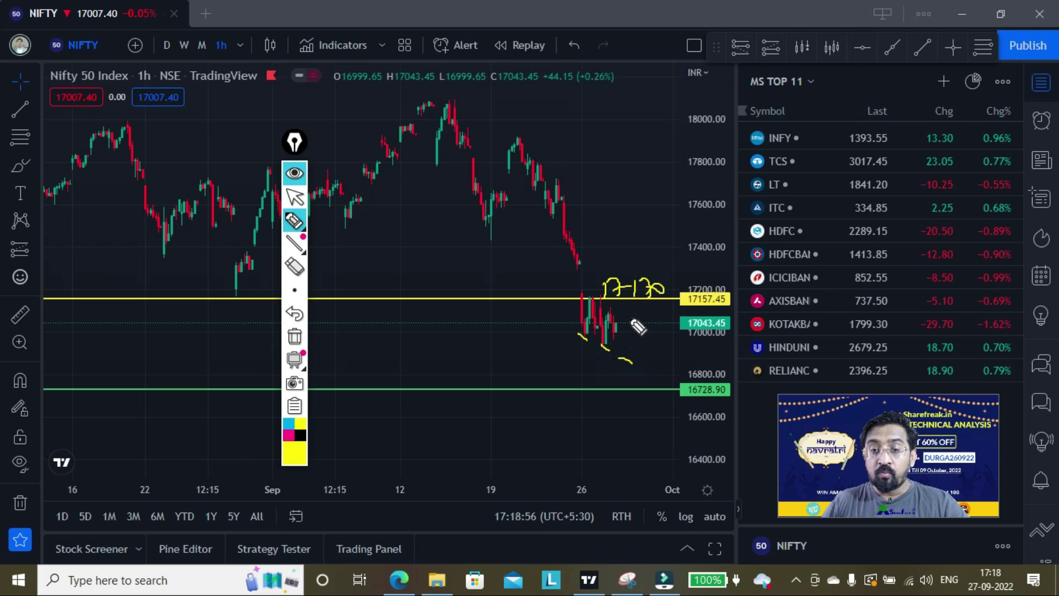
mouse_move(595, 298)
left_mouse_down()
mouse_move(653, 338)
mouse_move(610, 347)
mouse_move(640, 366)
mouse_move(661, 351)
mouse_move(648, 373)
mouse_move(667, 358)
mouse_move(670, 369)
mouse_move(646, 365)
left_mouse_up()
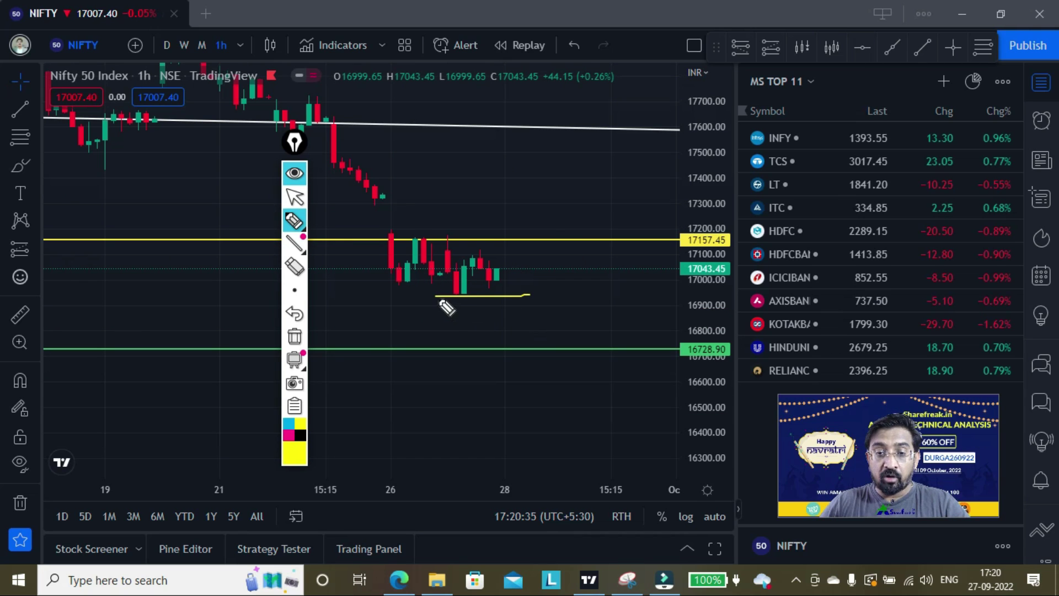
Step: Draw the triangle's support and falling resistance, a handwritten breakout price, and an upward breakout arrow
mouse_move(412, 229)
left_mouse_down()
mouse_move(547, 266)
mouse_move(548, 295)
left_mouse_up()
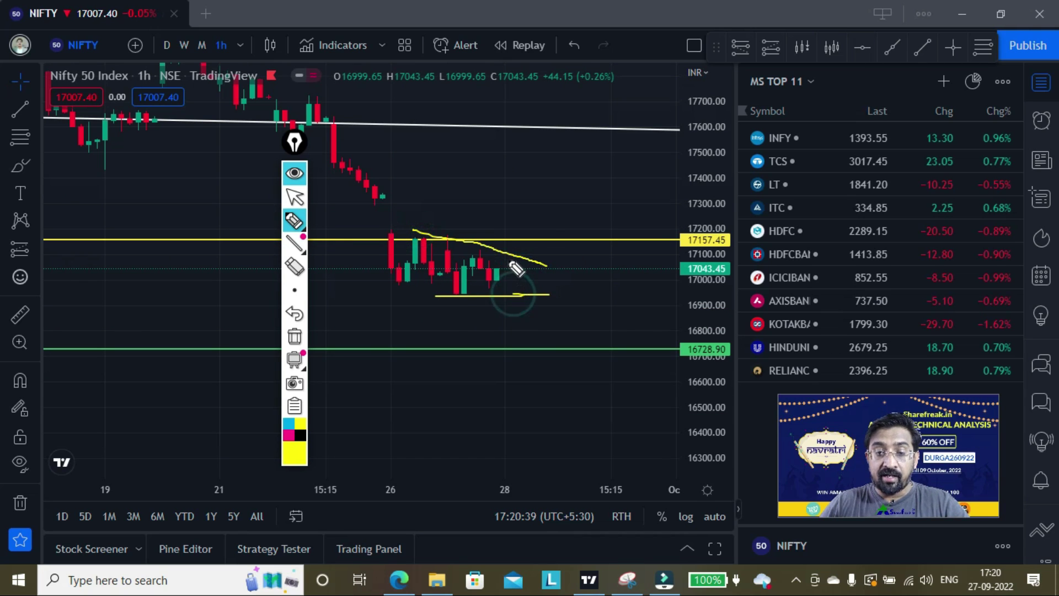
left_click_drag(503, 252, 534, 241)
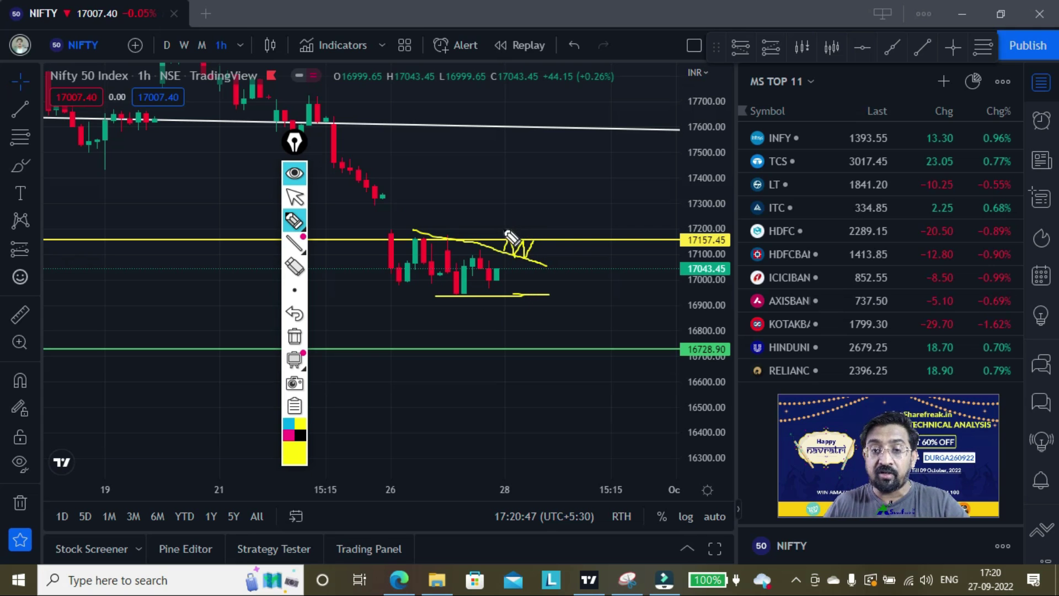
mouse_move(499, 213)
left_mouse_down()
mouse_move(499, 237)
mouse_move(520, 224)
left_mouse_up()
mouse_move(520, 218)
left_mouse_down()
mouse_move(527, 233)
mouse_move(563, 223)
left_mouse_up()
left_click_drag(535, 225, 562, 219)
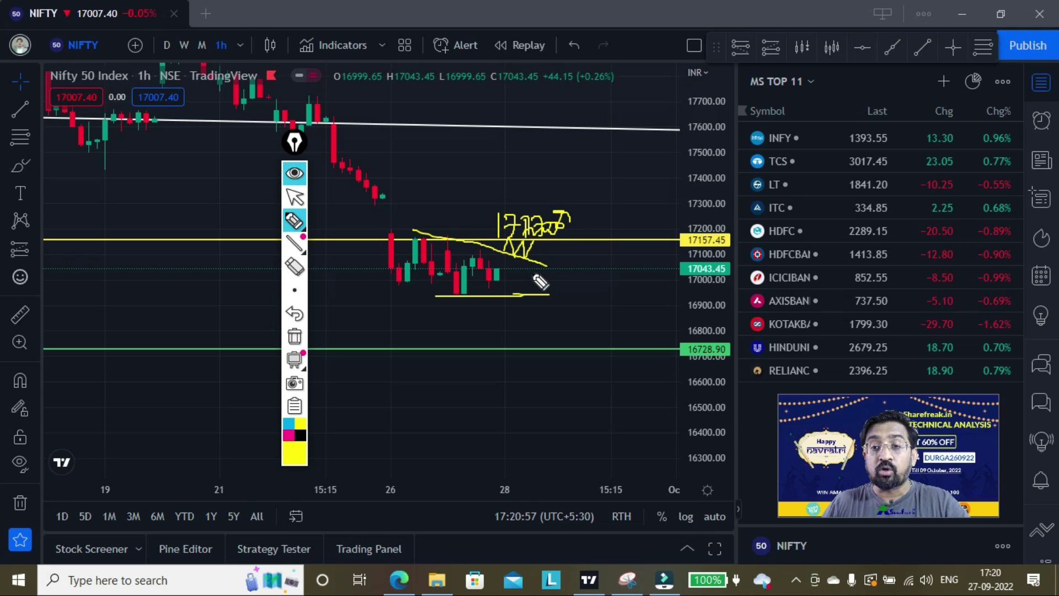
mouse_move(532, 236)
left_mouse_down()
mouse_move(558, 237)
mouse_move(571, 211)
mouse_move(573, 223)
left_mouse_up()
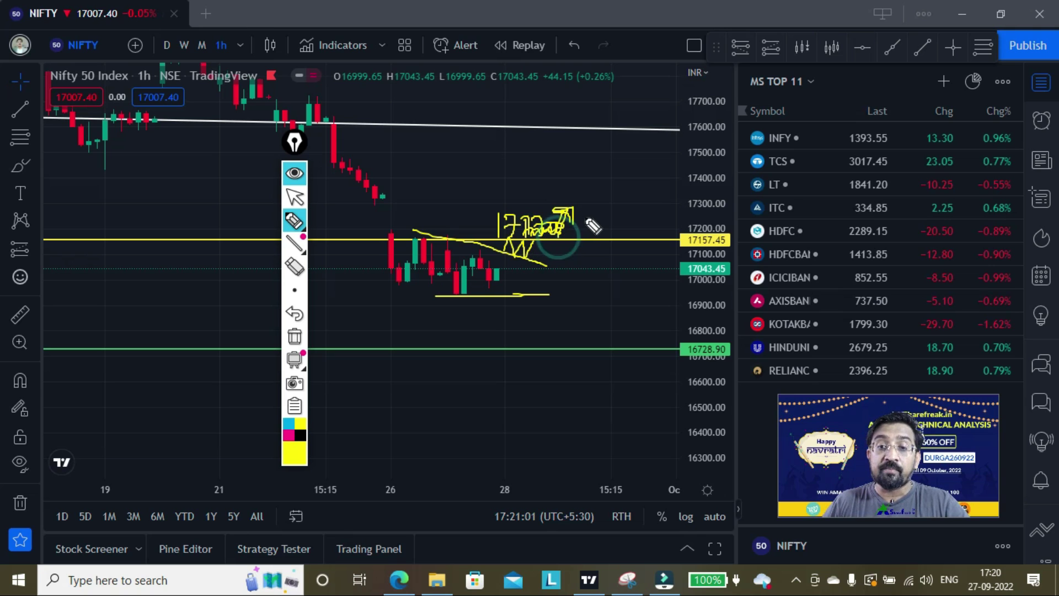
Step: Draw a horizontal target line near 17300 and another falling line across the triangle
mouse_move(367, 203)
left_mouse_down()
mouse_move(631, 207)
mouse_move(592, 204)
mouse_move(633, 193)
mouse_move(639, 204)
mouse_move(643, 194)
left_mouse_up()
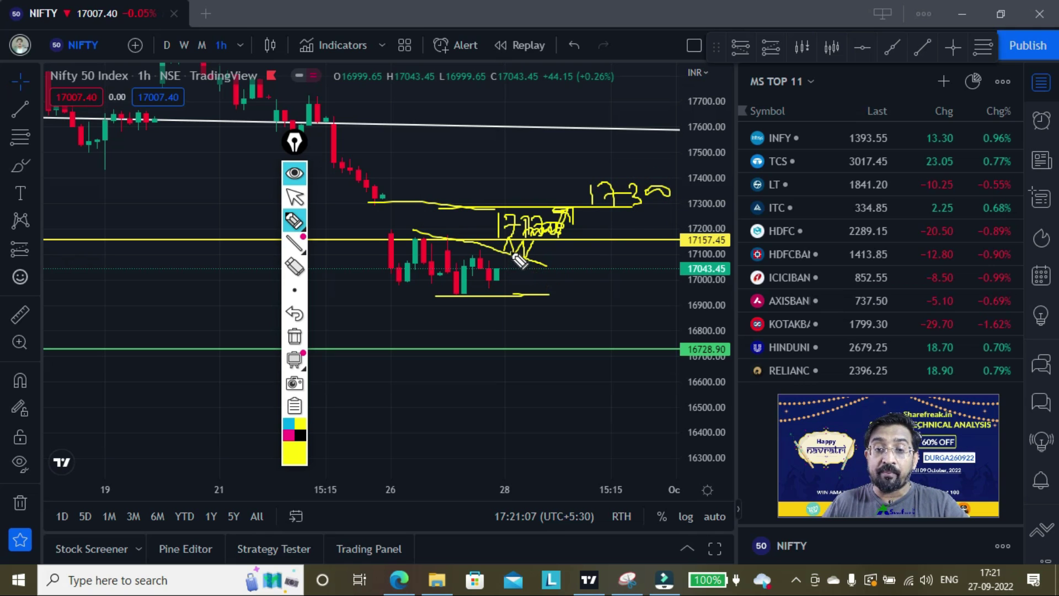
left_click_drag(416, 234, 520, 253)
mouse_move(516, 263)
left_mouse_down()
mouse_move(541, 273)
mouse_move(513, 279)
mouse_move(515, 293)
mouse_move(533, 270)
left_mouse_up()
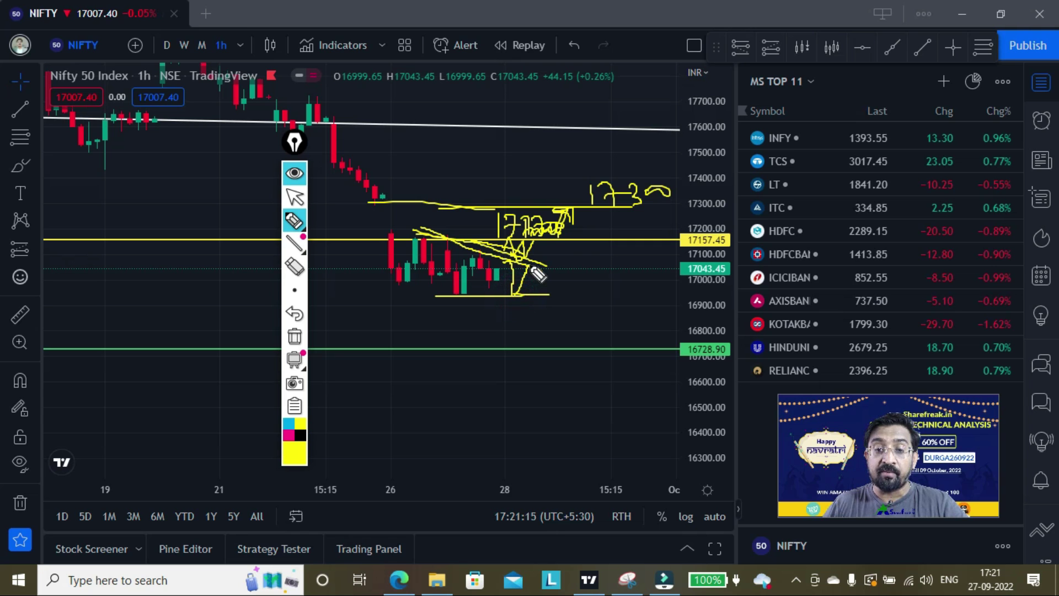
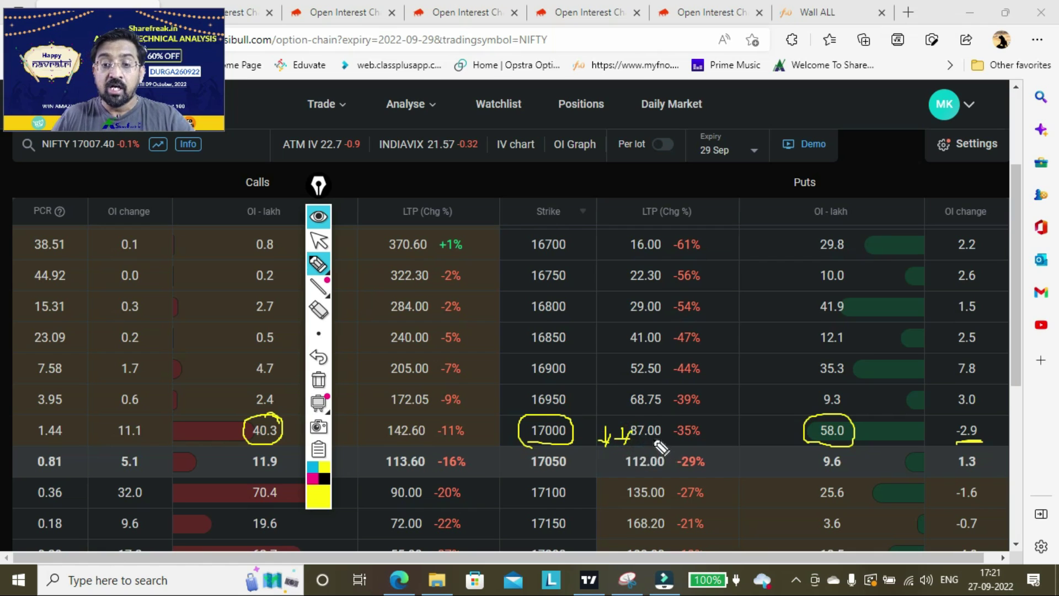
Step: Circle and tick the 11.1 call OI change, and add marks beside 87.00, -2.9 and 58.0
left_click_drag(615, 439, 629, 437)
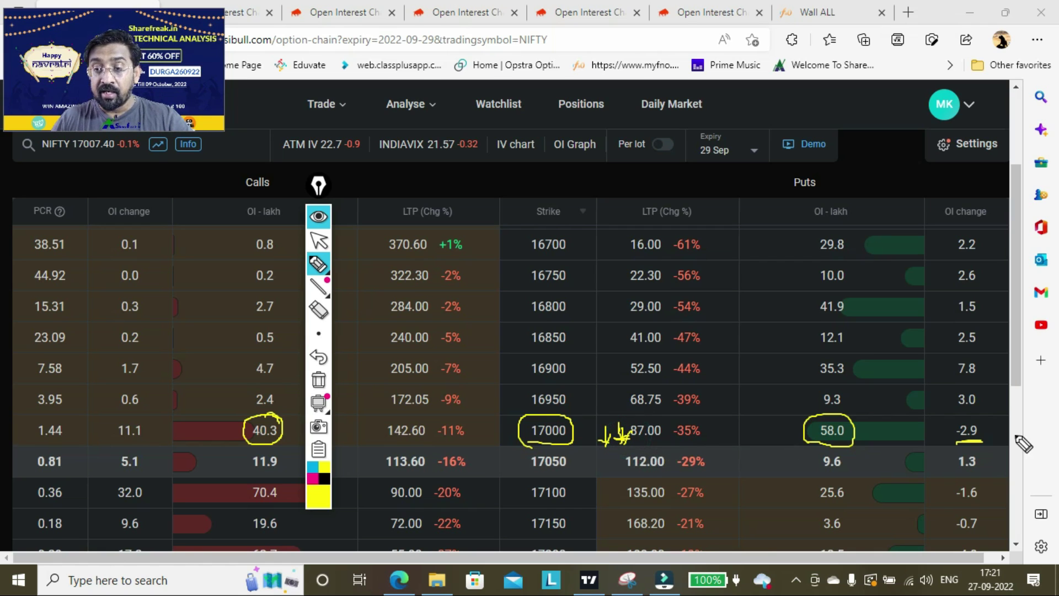
left_click_drag(984, 443, 995, 443)
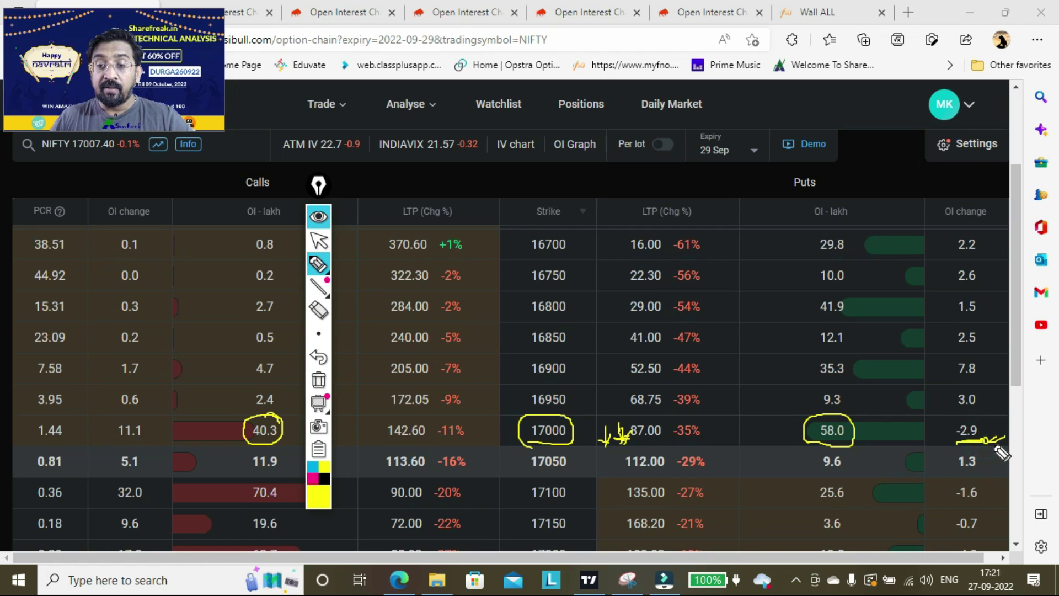
left_click_drag(859, 439, 874, 436)
mouse_move(141, 422)
left_mouse_down()
mouse_move(122, 430)
mouse_move(142, 435)
left_mouse_up()
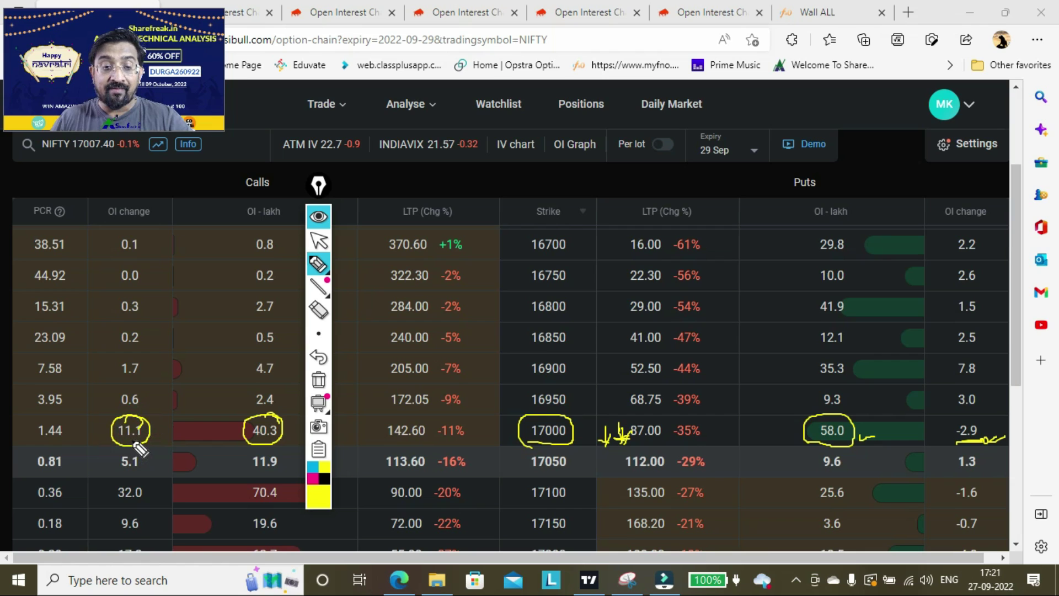
left_click_drag(142, 445, 182, 427)
mouse_move(969, 453)
left_mouse_down()
mouse_move(973, 439)
mouse_move(987, 441)
mouse_move(974, 437)
mouse_move(1000, 440)
left_mouse_up()
Step: Write an underlined 'NO' beside -35% in the 17000 row, mark 11.9, and circle 17100
mouse_move(684, 441)
left_mouse_down()
mouse_move(735, 425)
mouse_move(760, 436)
left_mouse_up()
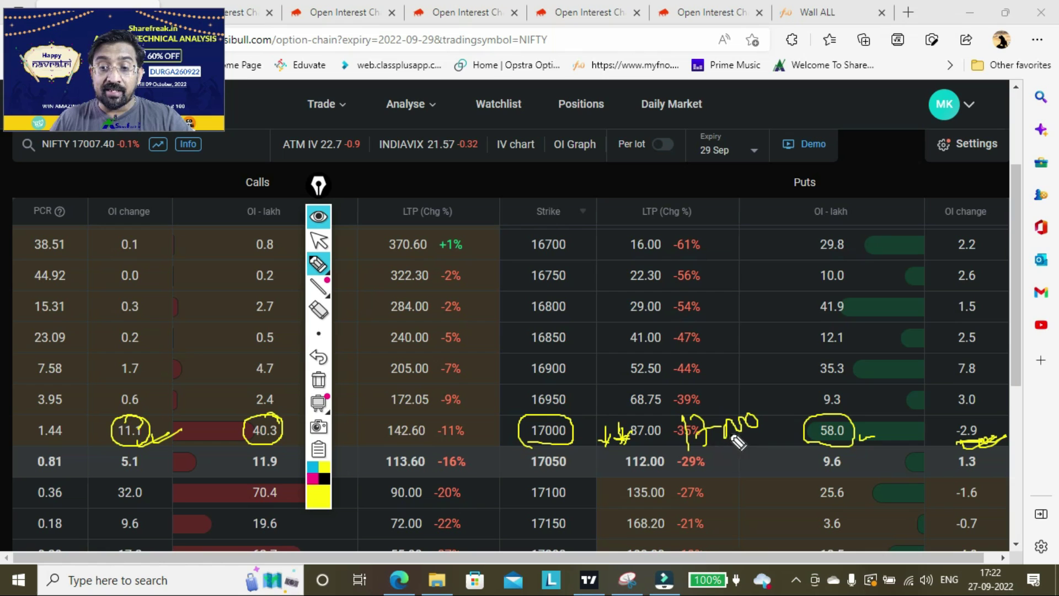
left_click_drag(727, 442, 754, 444)
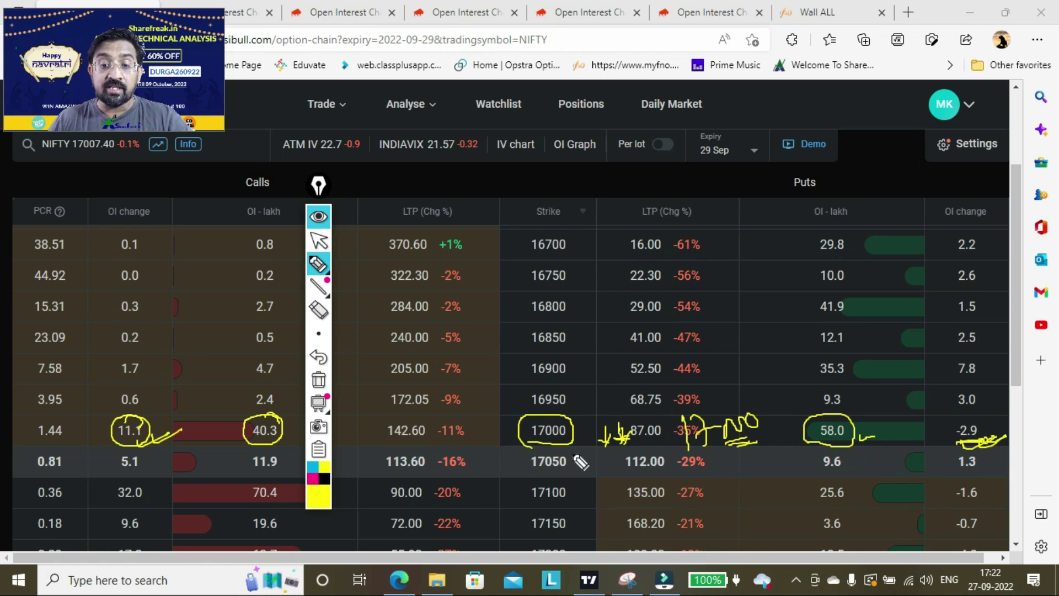
left_click_drag(137, 437, 119, 440)
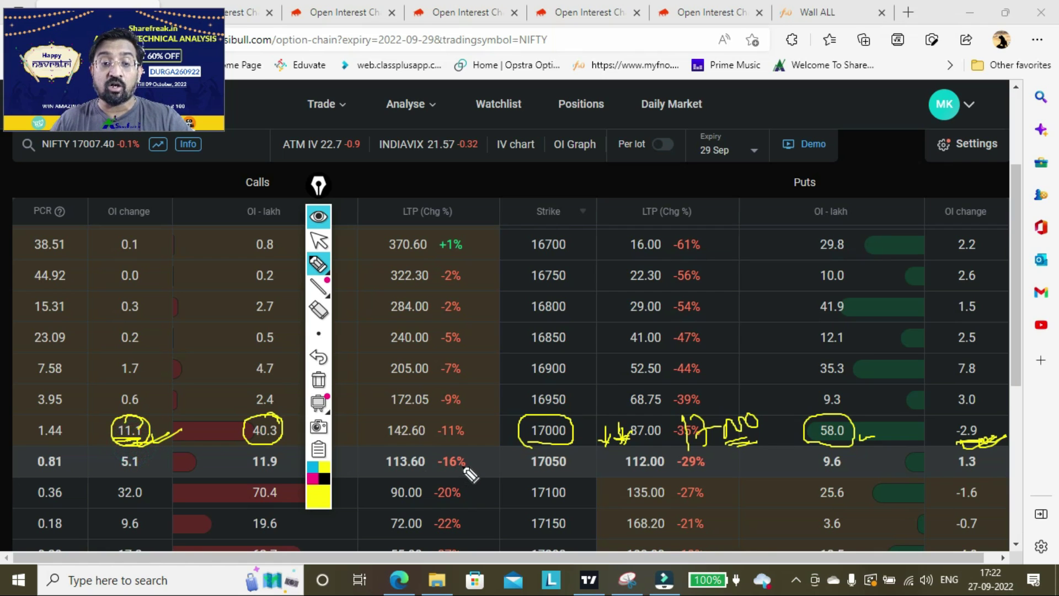
mouse_move(265, 465)
left_mouse_down()
mouse_move(256, 497)
mouse_move(270, 493)
left_mouse_up()
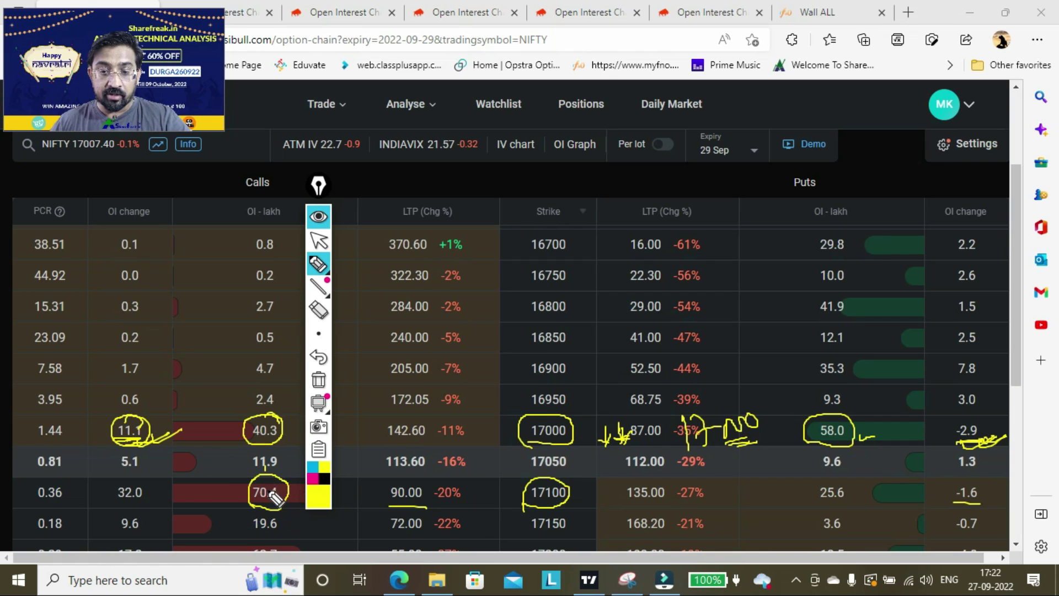
Step: Circle 16900 and 35.3, box strikes 16900–17050 with lines out, then clear all ink
mouse_move(534, 361)
left_mouse_down()
mouse_move(568, 381)
mouse_move(541, 364)
left_mouse_up()
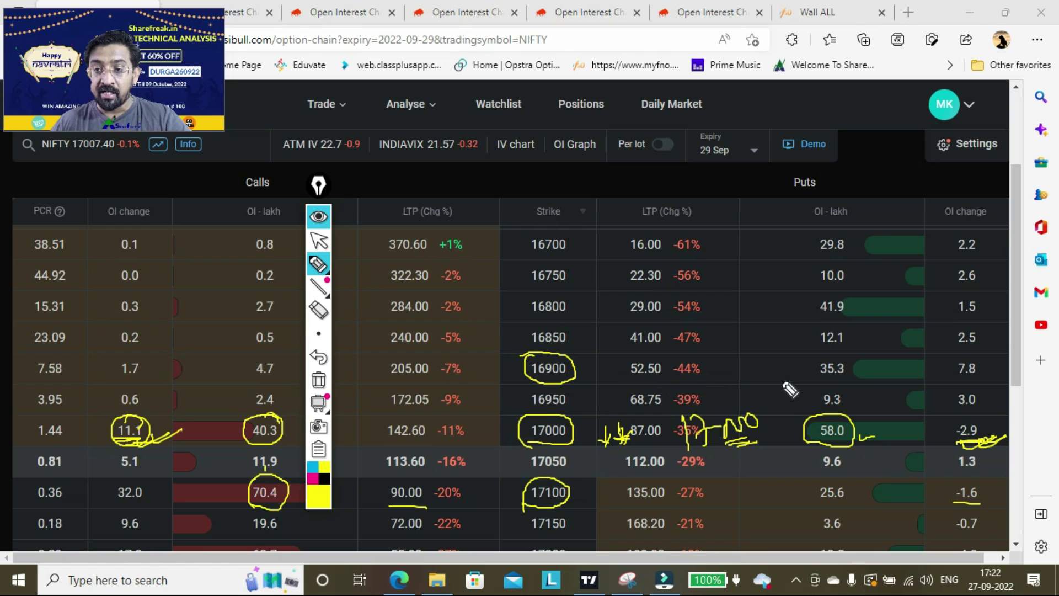
mouse_move(831, 381)
left_mouse_down()
mouse_move(855, 391)
mouse_move(813, 364)
mouse_move(828, 356)
left_mouse_up()
left_click_drag(506, 353, 584, 355)
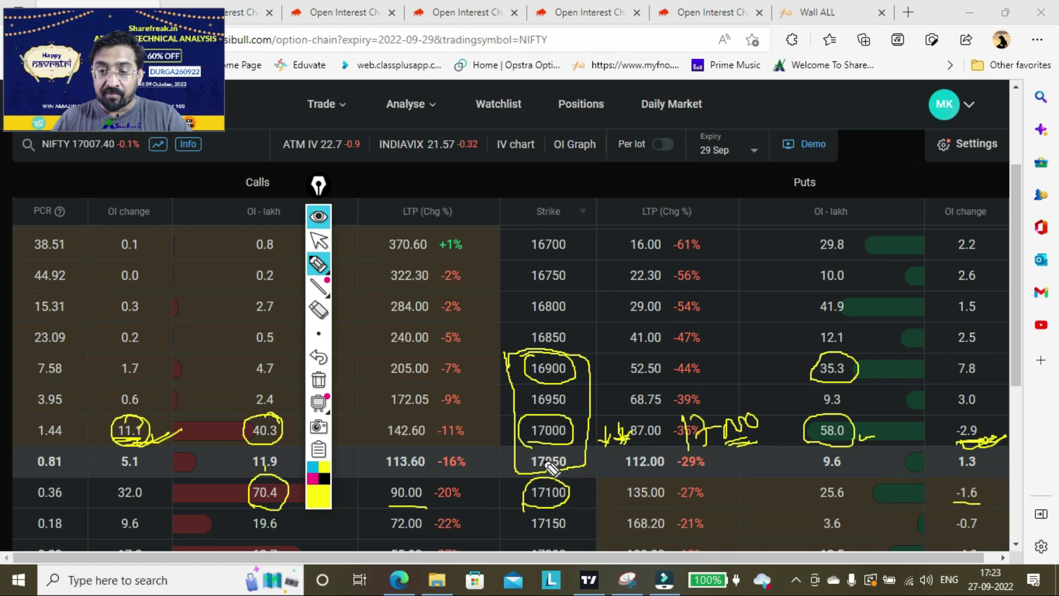
mouse_move(510, 356)
left_mouse_down()
mouse_move(517, 478)
mouse_move(578, 471)
left_mouse_up()
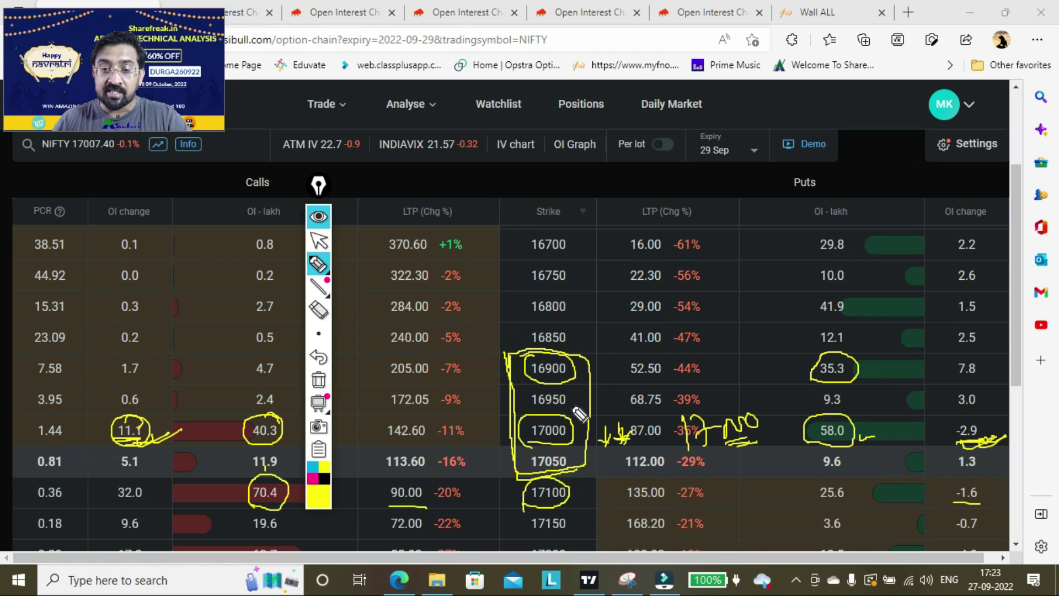
left_click_drag(578, 351, 603, 305)
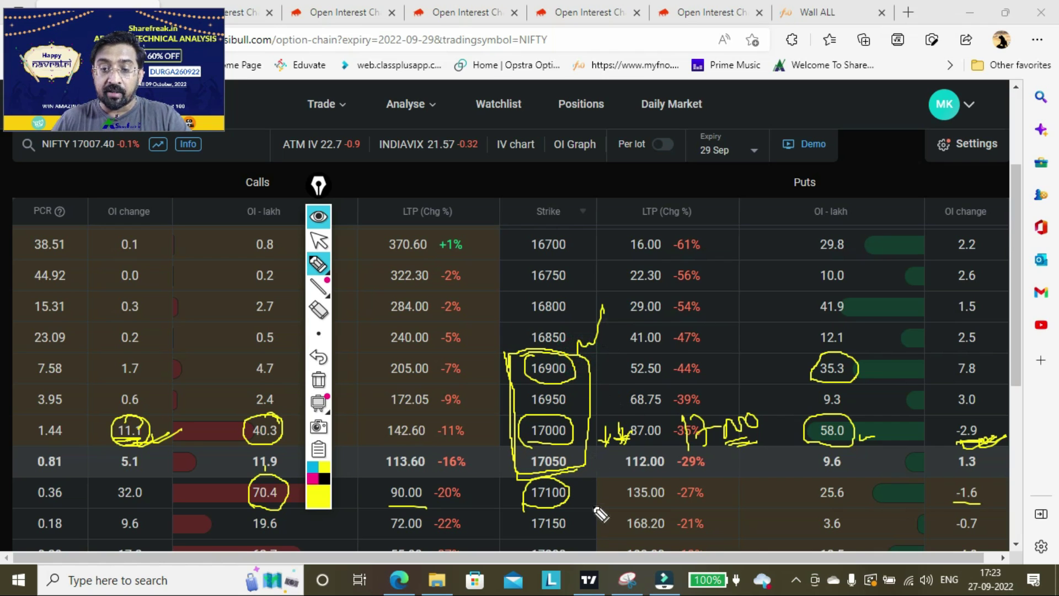
left_click_drag(583, 480, 591, 528)
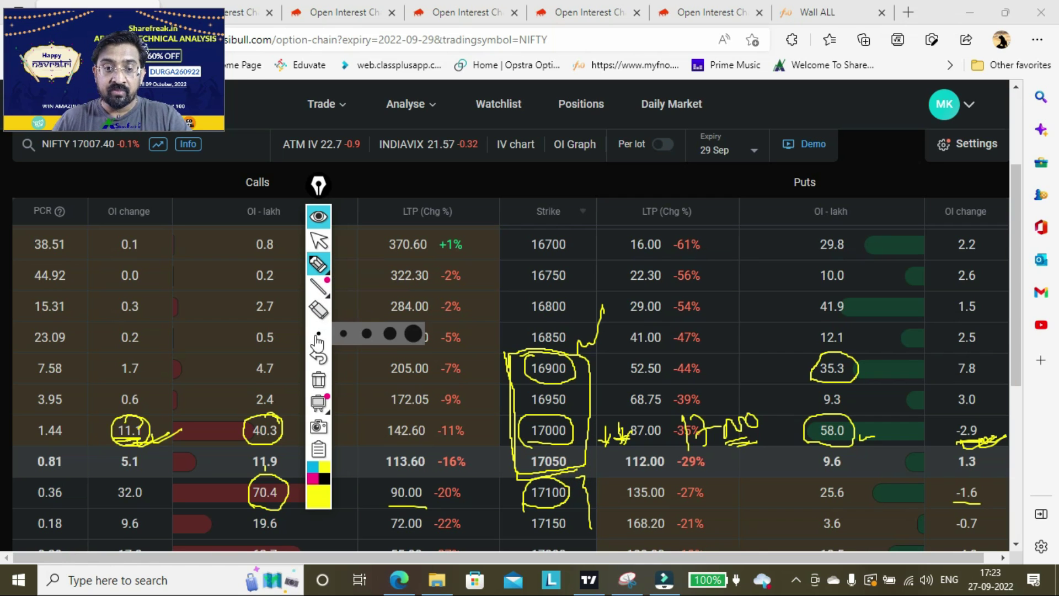
left_click(318, 380)
Step: With the freehand pen, write 37950 below the support line and 38200 above it
left_click(318, 241)
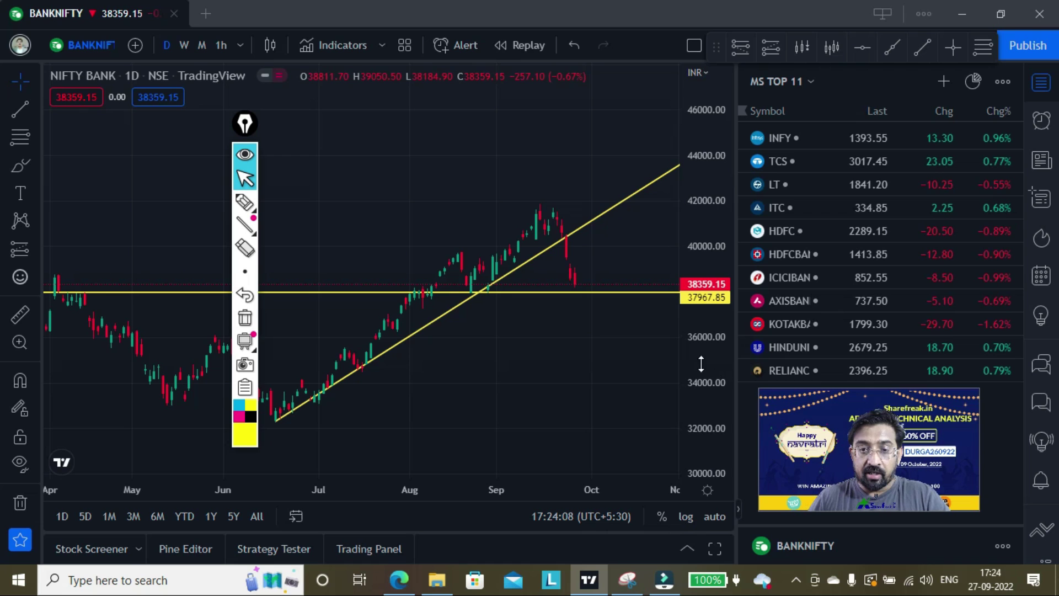
left_click(238, 207)
mouse_move(518, 311)
left_mouse_down()
mouse_move(519, 327)
mouse_move(568, 330)
mouse_move(583, 276)
mouse_move(605, 292)
left_mouse_up()
left_click(579, 286)
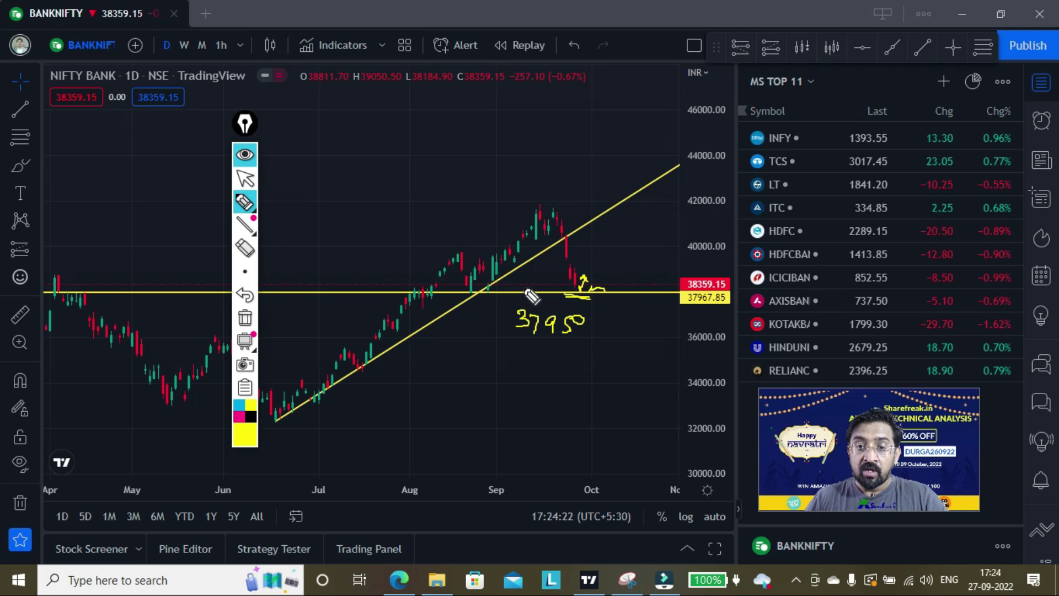
mouse_move(612, 272)
left_mouse_down()
mouse_move(652, 292)
mouse_move(638, 293)
mouse_move(674, 279)
mouse_move(674, 296)
left_mouse_up()
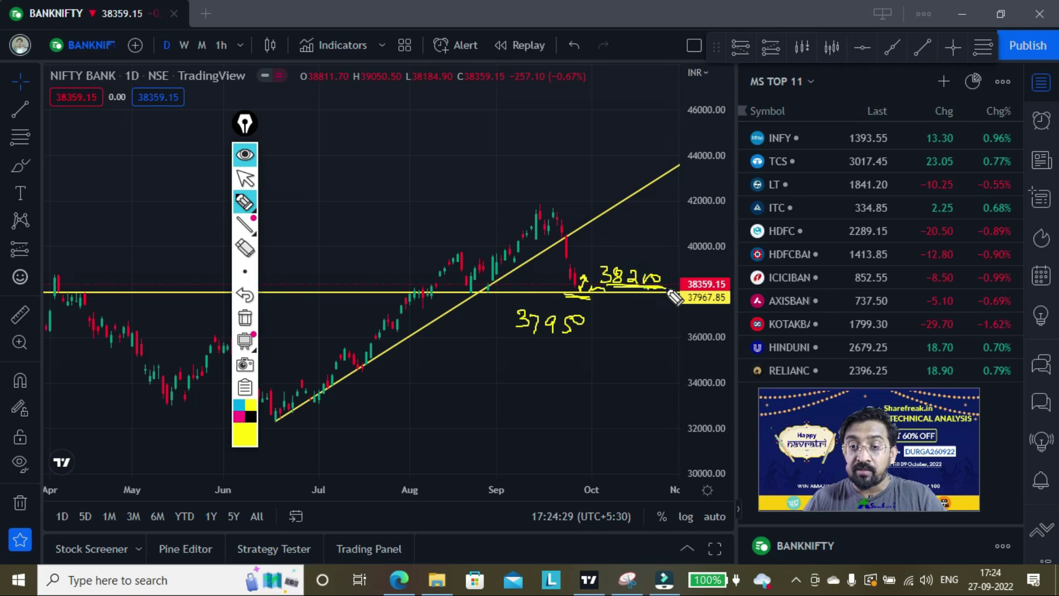
Step: Box and underline the 38200 target, mark beside the up-arrow, then wipe the chart ink
mouse_move(602, 260)
left_mouse_down()
mouse_move(671, 271)
mouse_move(667, 290)
left_mouse_up()
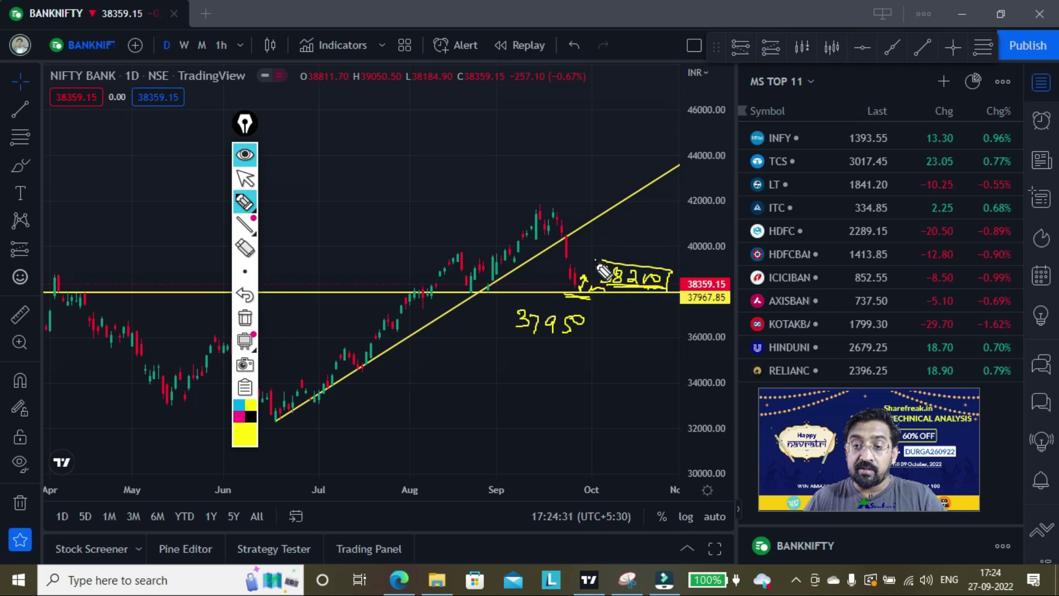
left_click_drag(584, 284, 594, 282)
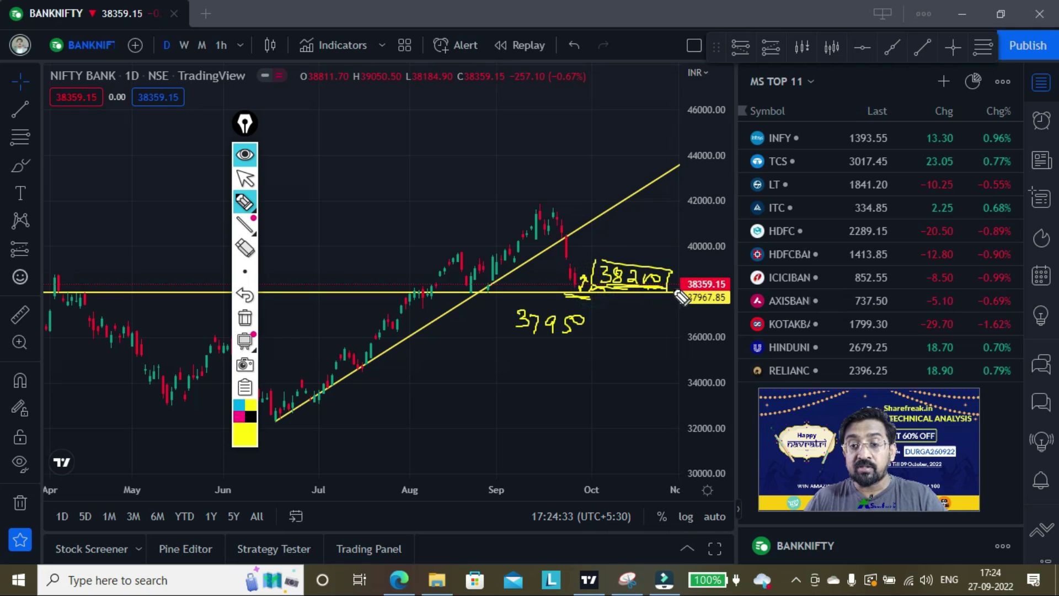
left_click_drag(669, 284, 672, 283)
mouse_move(577, 270)
left_mouse_down()
mouse_move(591, 267)
mouse_move(588, 285)
left_mouse_up()
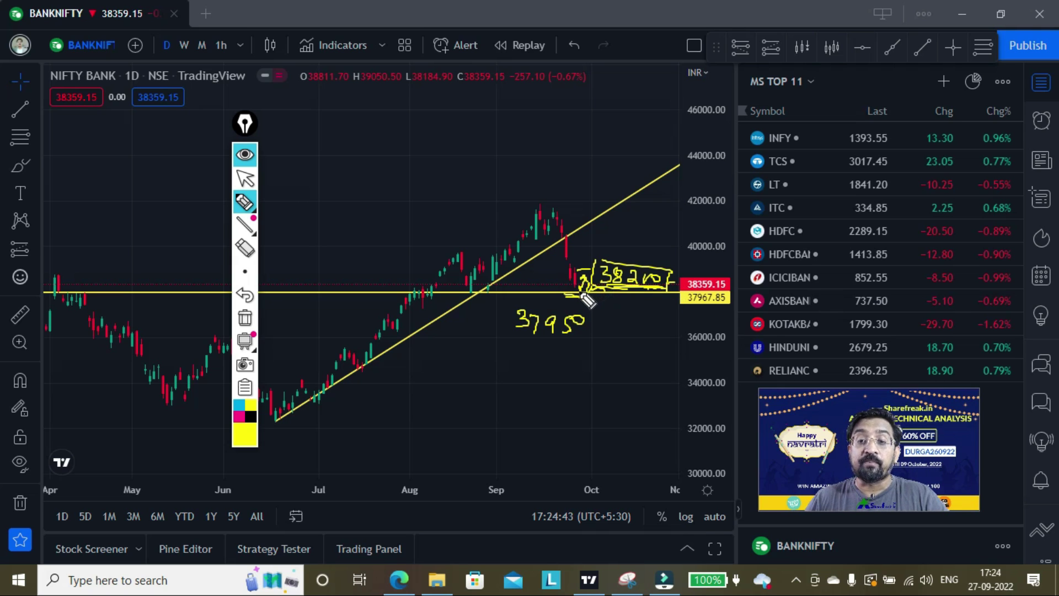
mouse_move(574, 294)
left_mouse_down()
mouse_move(589, 305)
mouse_move(587, 274)
left_mouse_up()
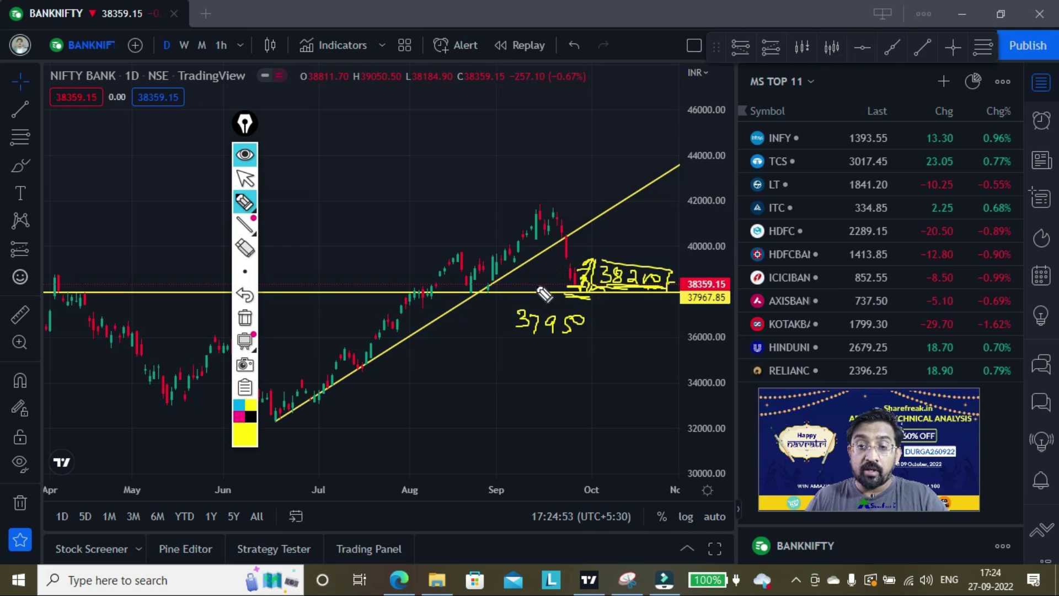
left_click(245, 317)
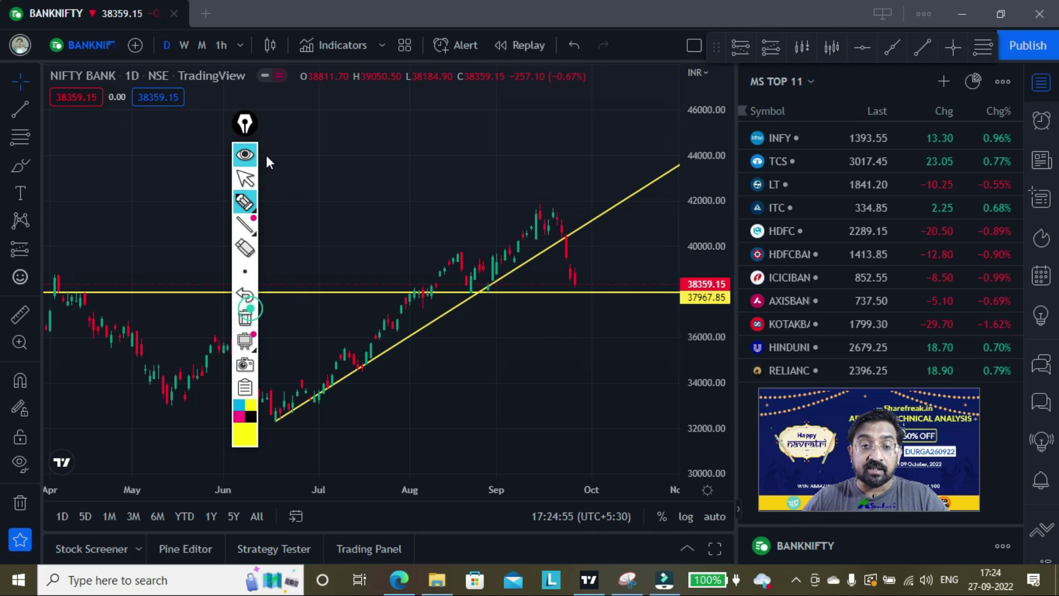
Step: Switch the Bank Nifty chart to hourly candles and stretch the price scale vertically
left_click(248, 179)
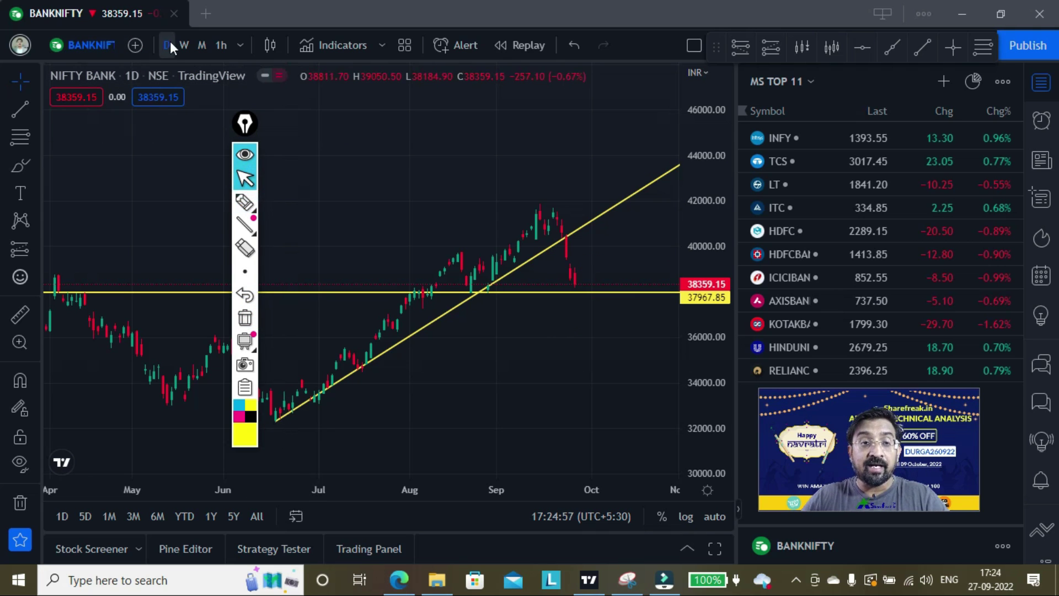
left_click(220, 45)
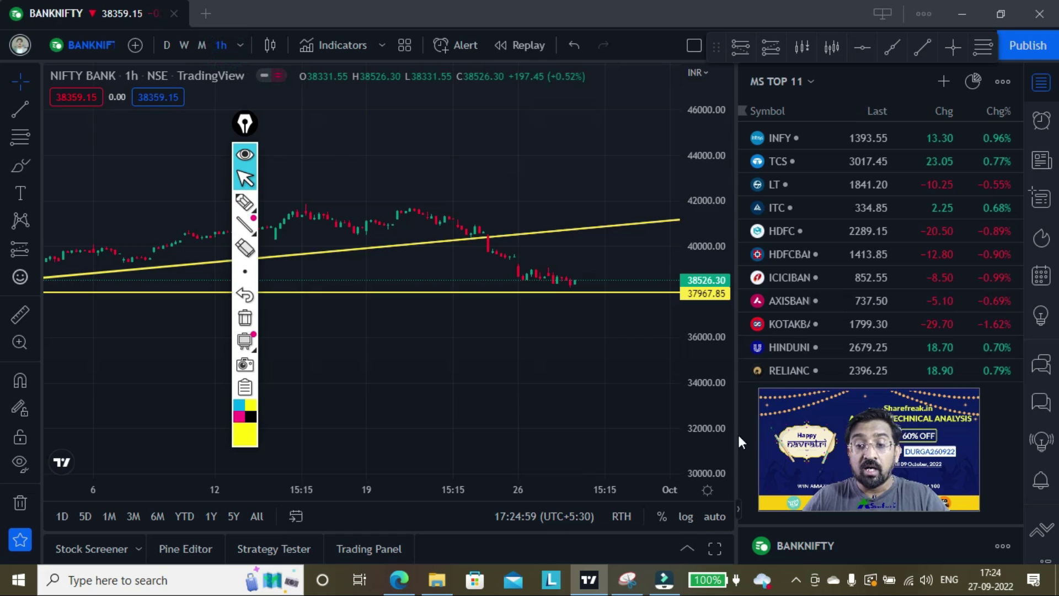
left_click_drag(731, 377, 697, 273)
scroll(602, 347, "down", 2)
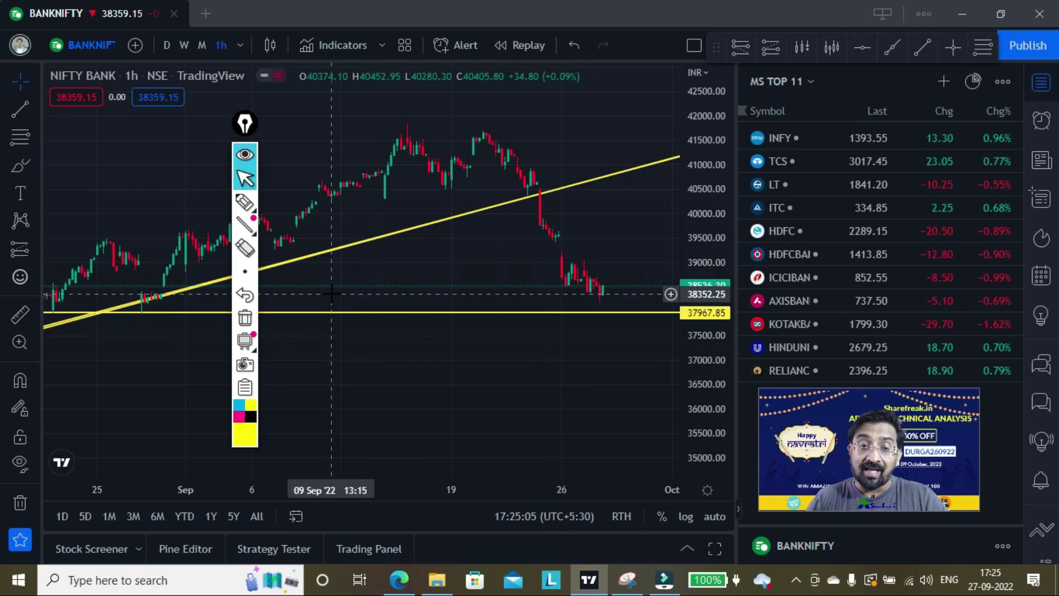
Step: Highlight under the recent lows and draw strokes above the latest candles
left_click(245, 202)
left_click(245, 203)
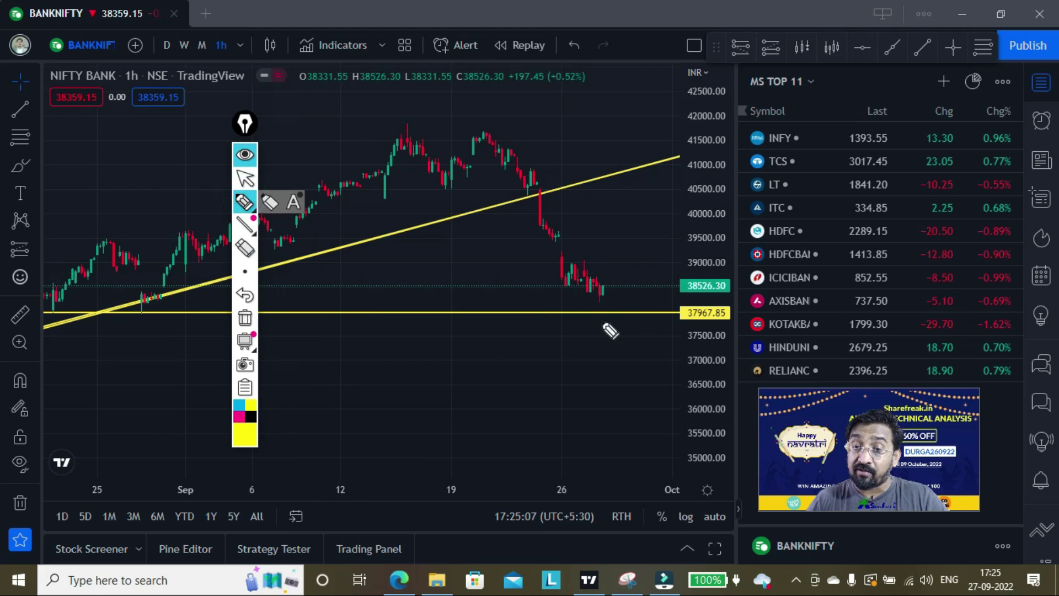
left_click_drag(563, 283, 602, 302)
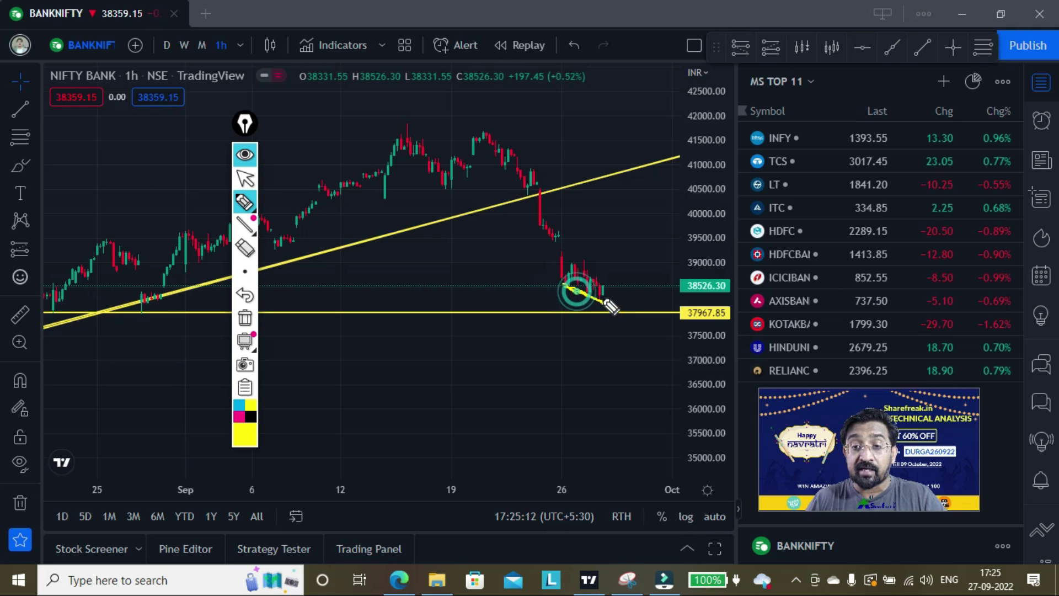
left_click_drag(559, 253, 611, 272)
left_click_drag(576, 259, 612, 272)
left_click_drag(583, 260, 622, 279)
mouse_move(557, 298)
left_mouse_down()
mouse_move(578, 292)
mouse_move(604, 258)
mouse_move(574, 303)
left_mouse_up()
mouse_move(579, 298)
left_mouse_down()
mouse_move(582, 307)
mouse_move(610, 279)
mouse_move(634, 274)
mouse_move(641, 207)
mouse_move(651, 242)
left_mouse_up()
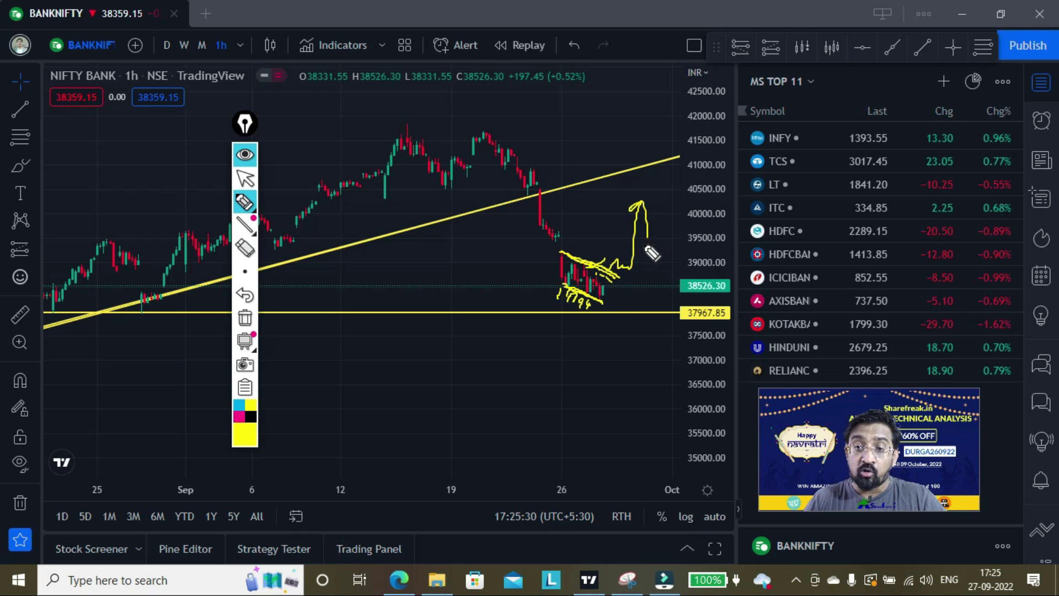
left_click(245, 178)
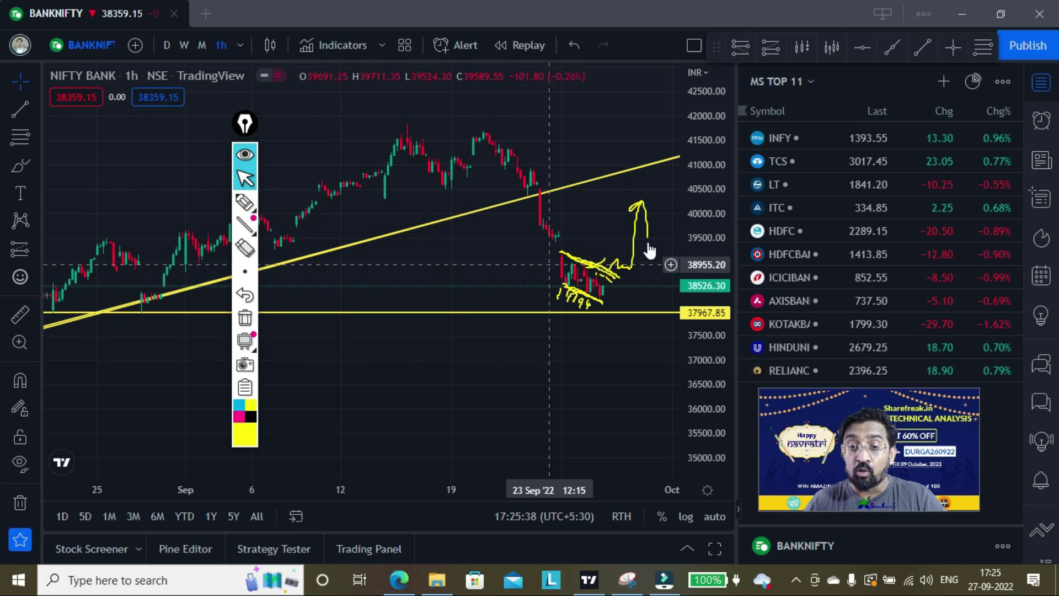
Step: Write 38600 beside the candles, extend the up-arrow, and draw a labelled horizontal upside target line
left_click(245, 202)
left_click_drag(451, 267, 461, 288)
mouse_move(475, 265)
left_mouse_down()
mouse_move(473, 285)
mouse_move(489, 282)
left_mouse_up()
left_click_drag(496, 272, 519, 270)
left_click_drag(632, 267, 640, 234)
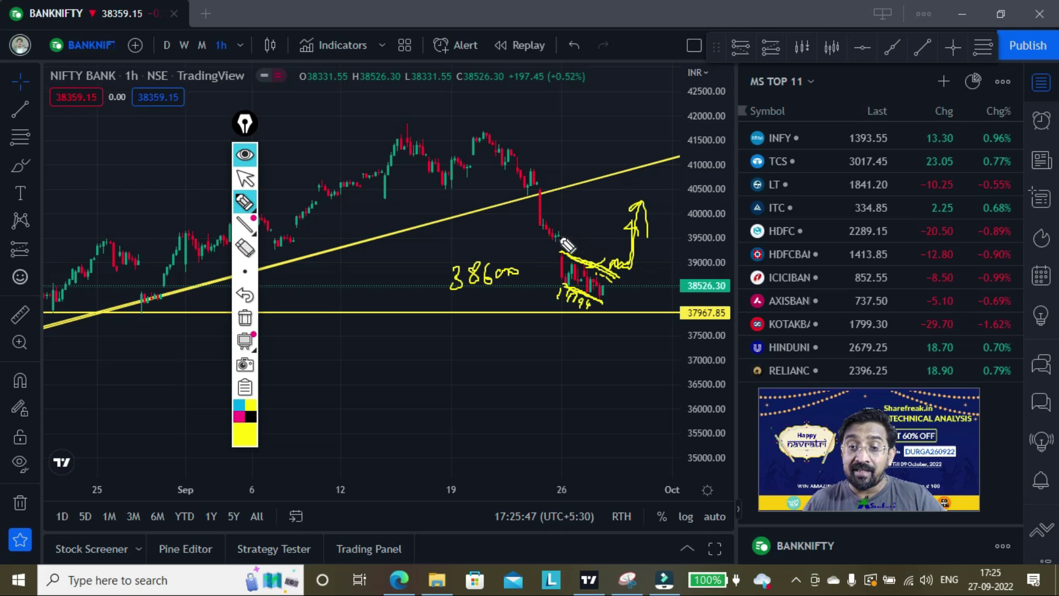
left_click_drag(559, 237, 668, 243)
left_click_drag(607, 225, 607, 241)
mouse_move(626, 226)
left_mouse_down()
mouse_move(672, 222)
mouse_move(626, 268)
mouse_move(613, 306)
mouse_move(604, 301)
left_mouse_up()
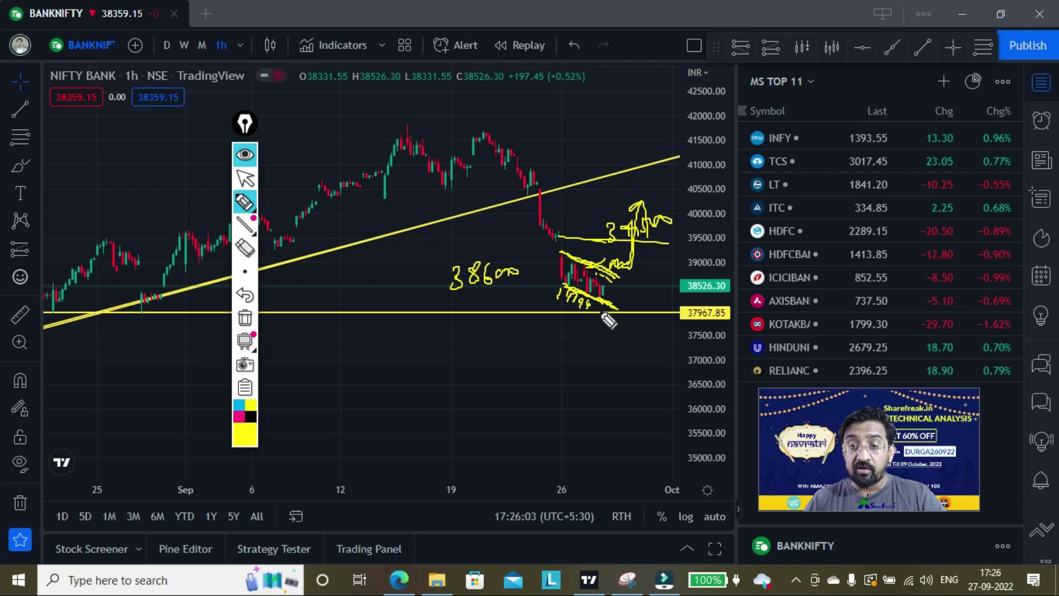
Step: Write the 38200 and 37950 downside targets beneath the 37967.85 support line
mouse_move(566, 340)
left_mouse_down()
mouse_move(572, 355)
mouse_move(590, 348)
mouse_move(609, 358)
mouse_move(630, 339)
mouse_move(629, 356)
left_mouse_up()
left_click_drag(618, 362, 636, 358)
left_click_drag(606, 305, 626, 298)
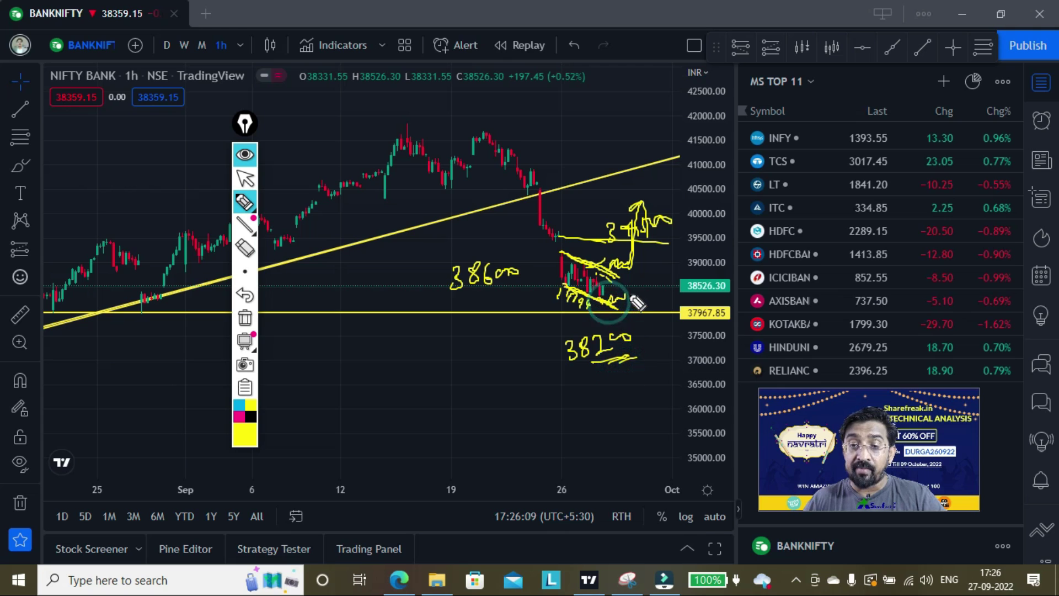
left_click_drag(625, 359, 639, 368)
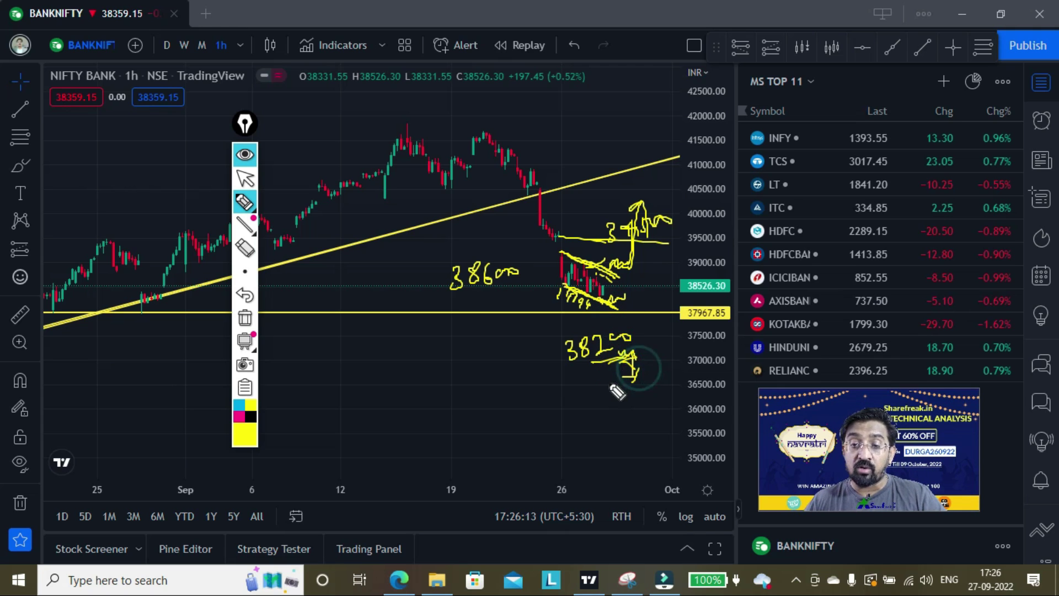
mouse_move(568, 401)
left_mouse_down()
mouse_move(610, 406)
mouse_move(630, 392)
mouse_move(639, 403)
left_mouse_up()
left_click_drag(642, 393, 655, 393)
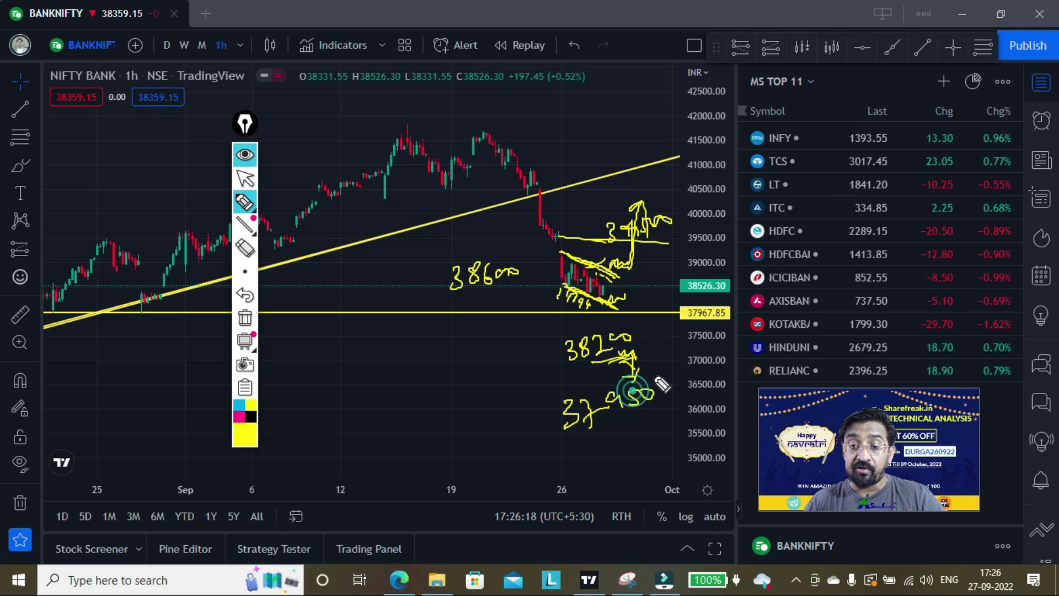
Step: Draw a downward arrow from the support line toward the targets, then move the ink palette aside
left_click_drag(657, 322, 676, 320)
left_click_drag(657, 327, 678, 327)
left_click_drag(612, 310, 654, 373)
left_click_drag(660, 357, 642, 385)
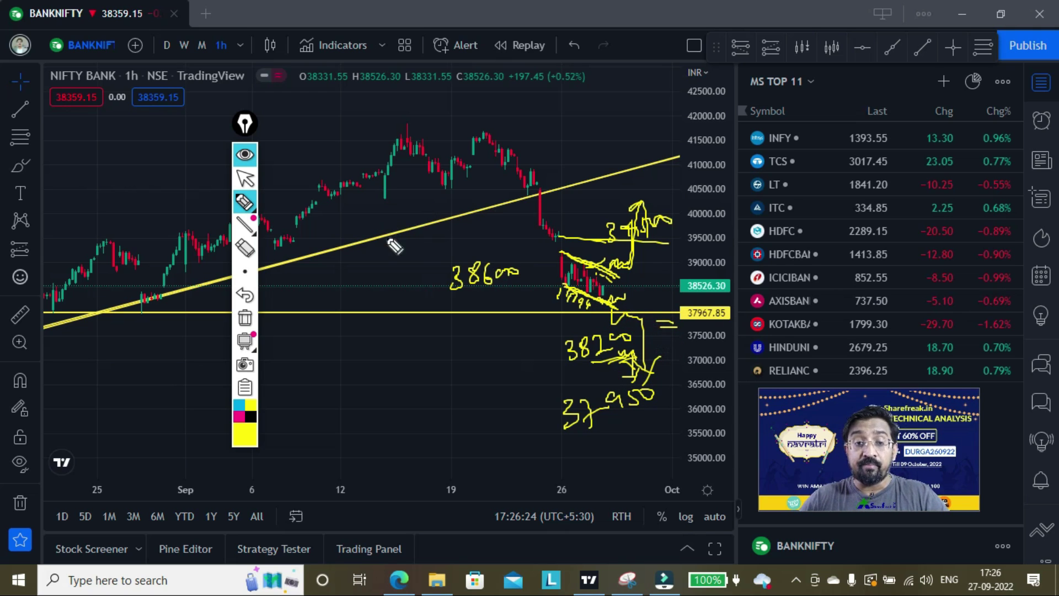
left_click(245, 178)
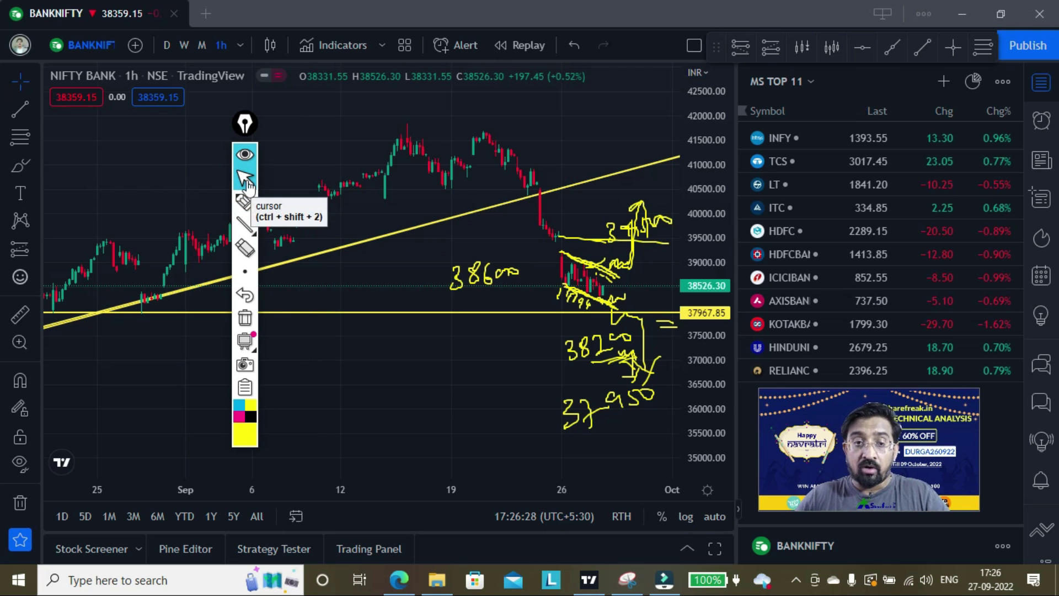
mouse_move(256, 190)
left_click_drag(245, 124, 215, 196)
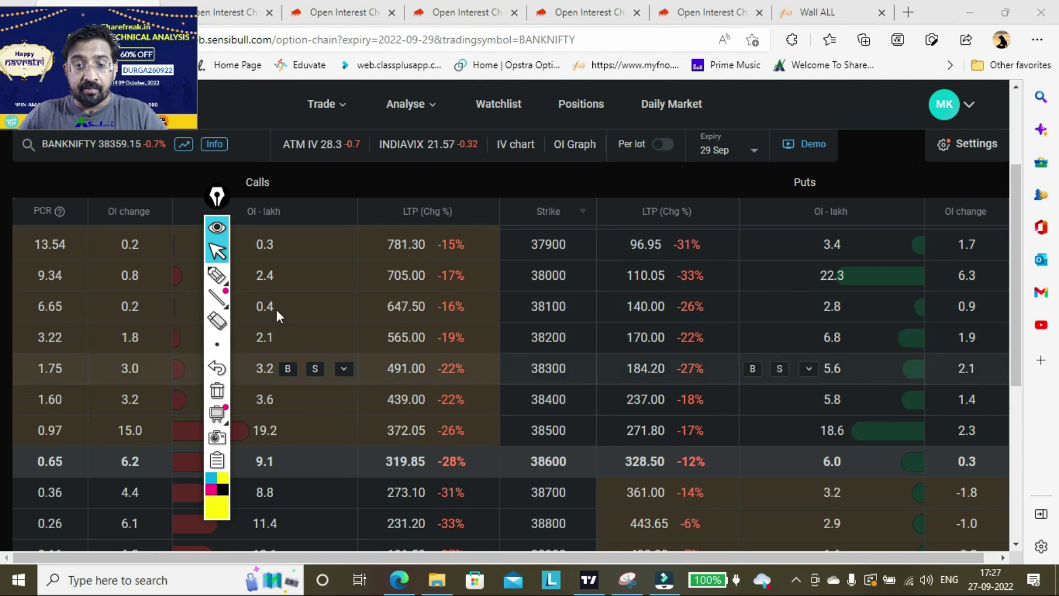
Step: With the yellow marker, circle the 38600 strike, its put OI 6.0 and call OI 9.1
left_click(217, 274)
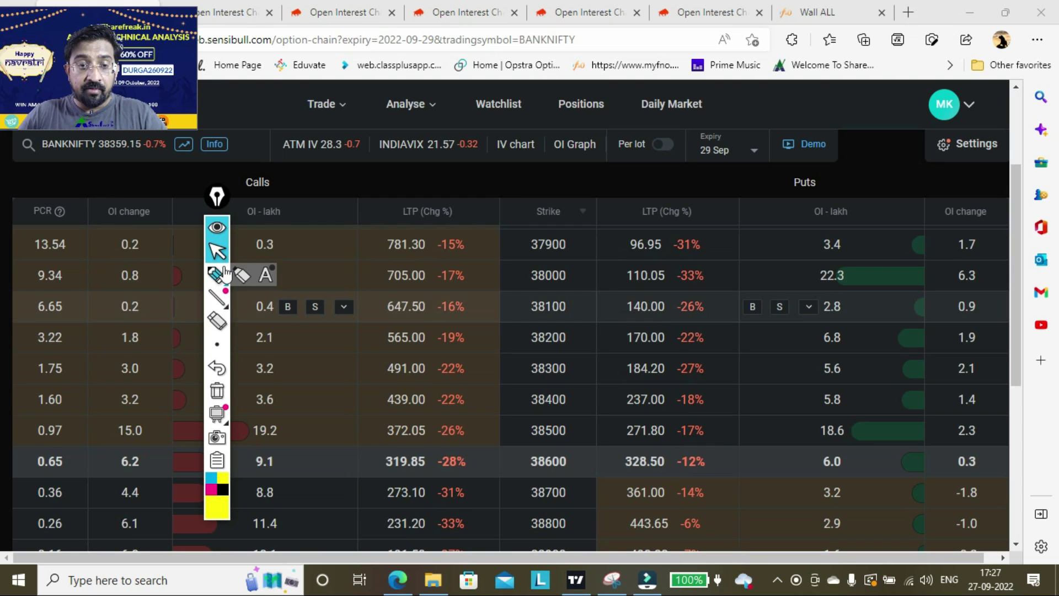
scroll(532, 407, "down", 1)
mouse_move(523, 403)
left_mouse_down()
mouse_move(584, 407)
mouse_move(519, 408)
left_mouse_up()
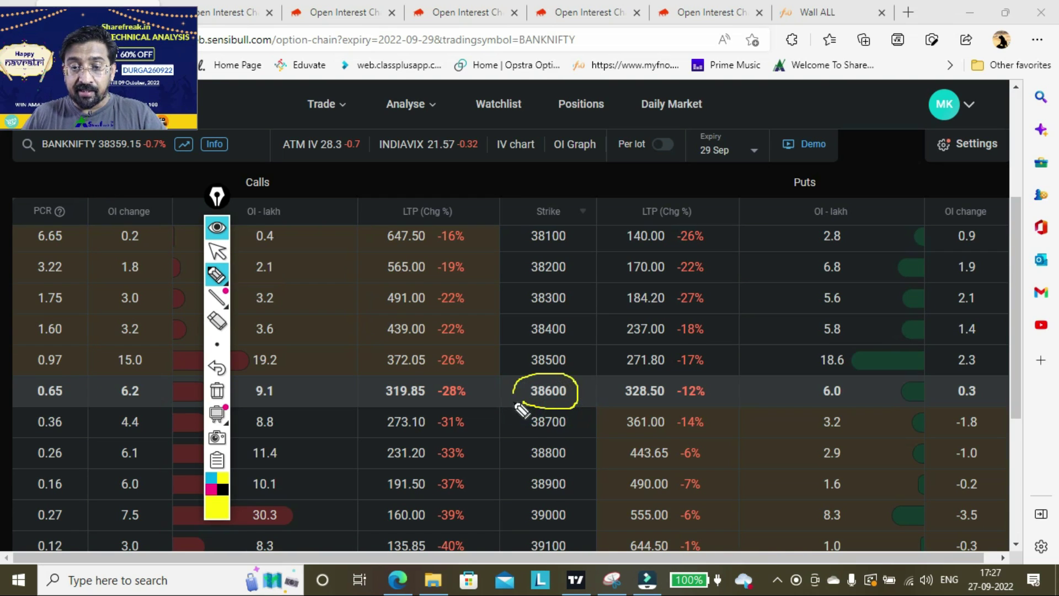
left_click_drag(827, 405, 818, 407)
mouse_move(253, 408)
left_mouse_down()
mouse_move(295, 385)
mouse_move(268, 410)
left_mouse_up()
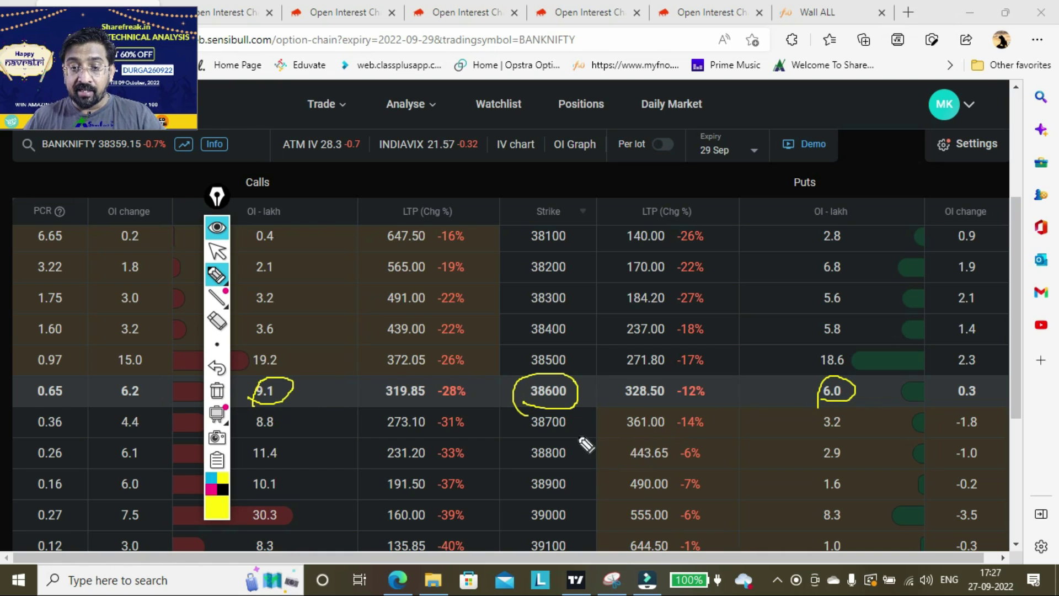
Step: Circle the 38500 strike, its put OI 18.6 and call OI 19.2, and add side marks
mouse_move(524, 370)
left_mouse_down()
mouse_move(570, 349)
mouse_move(519, 369)
left_mouse_up()
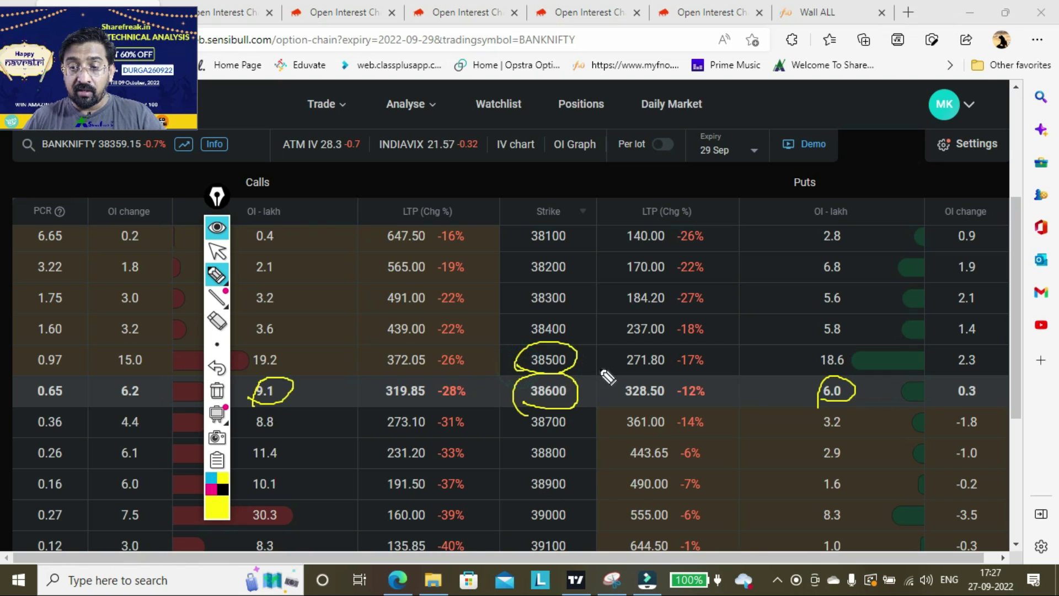
left_click_drag(856, 361, 852, 357)
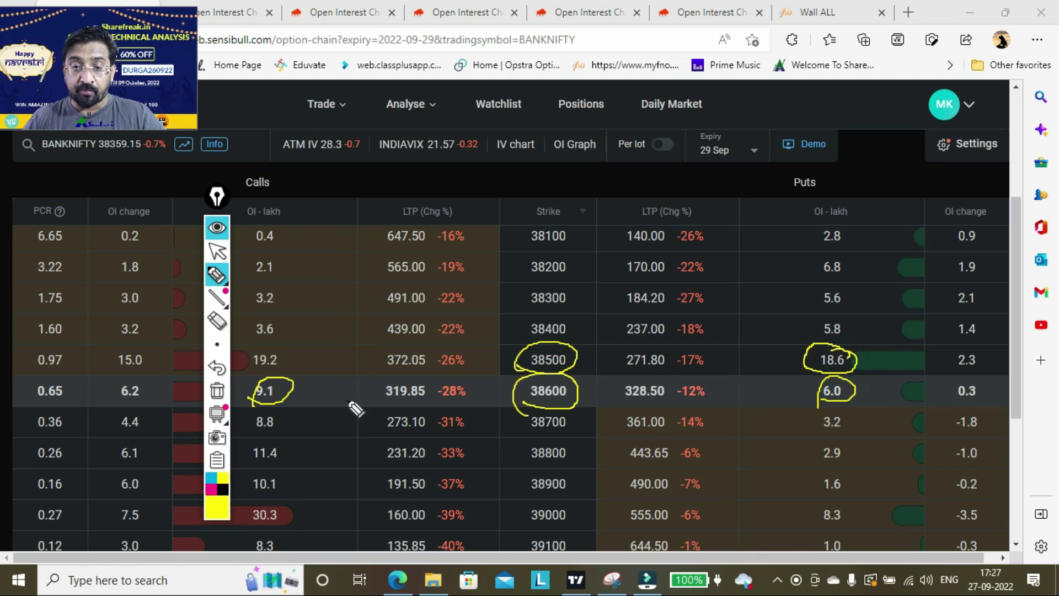
mouse_move(249, 369)
left_mouse_down()
mouse_move(242, 352)
mouse_move(272, 367)
left_mouse_up()
left_click_drag(577, 364, 622, 364)
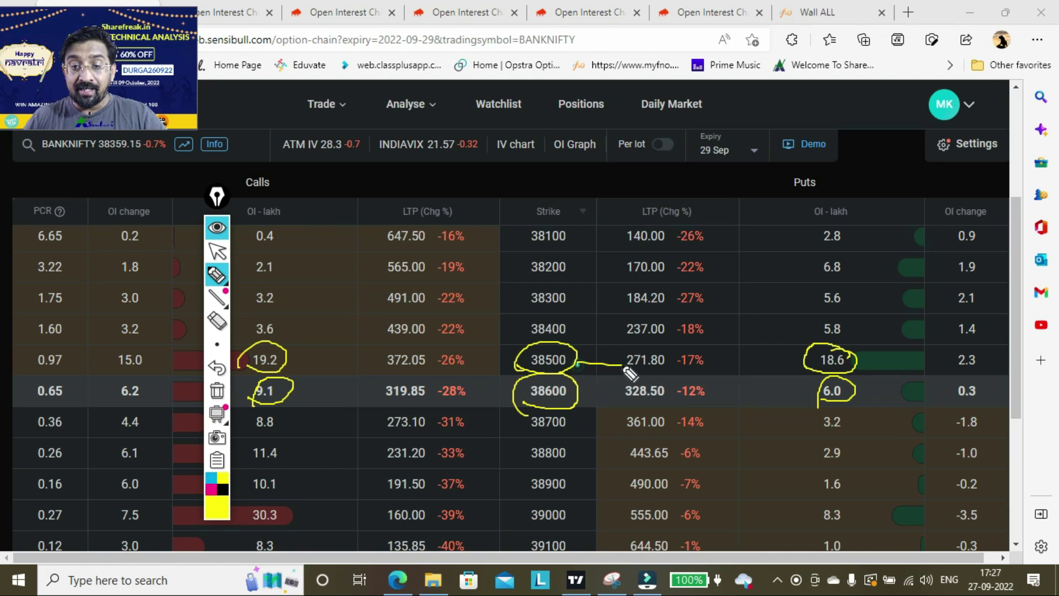
left_click_drag(516, 357, 480, 356)
mouse_move(373, 368)
left_mouse_down()
mouse_move(393, 353)
mouse_move(421, 364)
left_mouse_up()
mouse_move(559, 349)
left_mouse_down()
mouse_move(583, 330)
mouse_move(581, 432)
left_mouse_up()
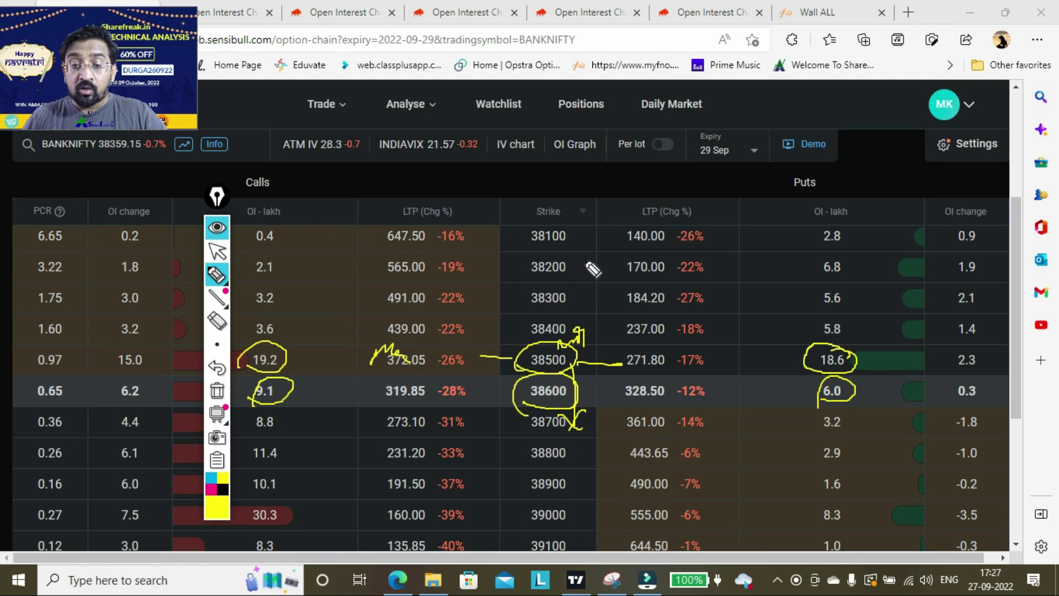
Step: Circle strikes 38300 and 38400, and bracket and tick the 5.6 and 5.8 put OI
mouse_move(529, 315)
left_mouse_down()
mouse_move(552, 282)
mouse_move(571, 338)
mouse_move(545, 316)
left_mouse_up()
left_click_drag(641, 314, 657, 332)
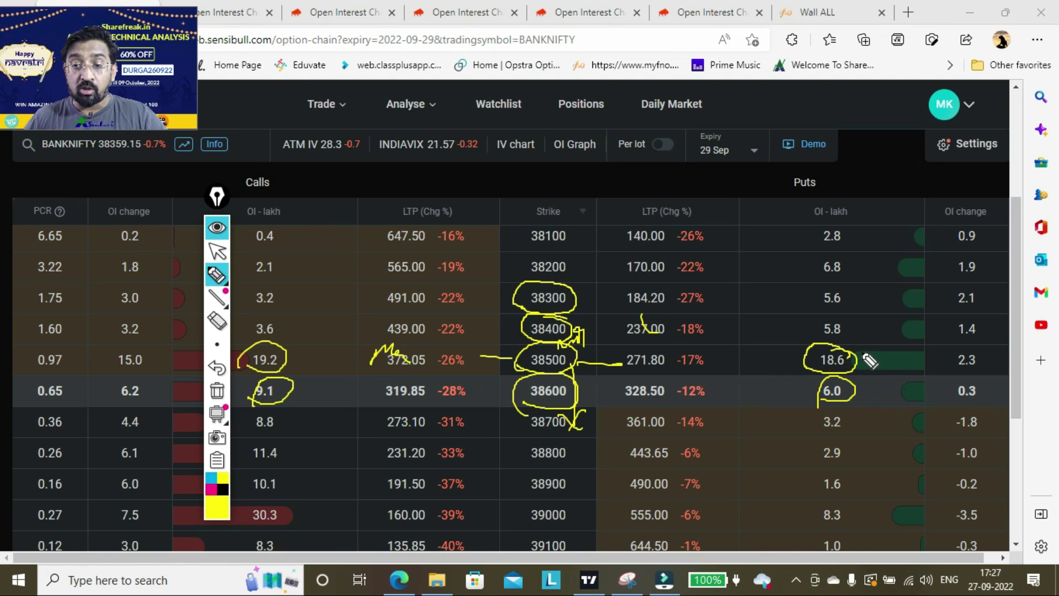
left_click_drag(809, 288, 799, 339)
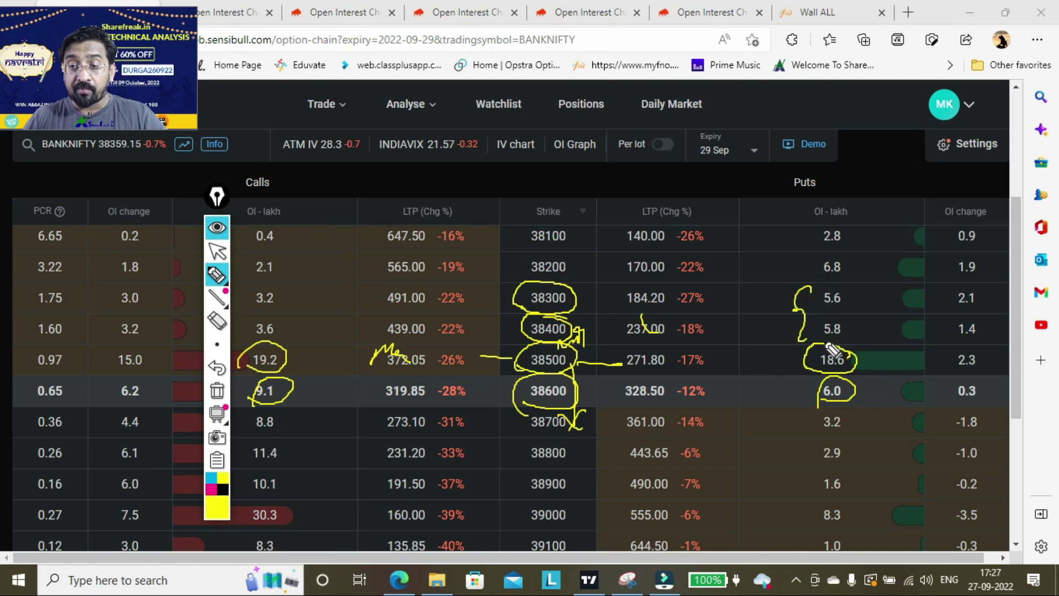
left_click_drag(867, 300, 920, 296)
left_click_drag(862, 333, 896, 312)
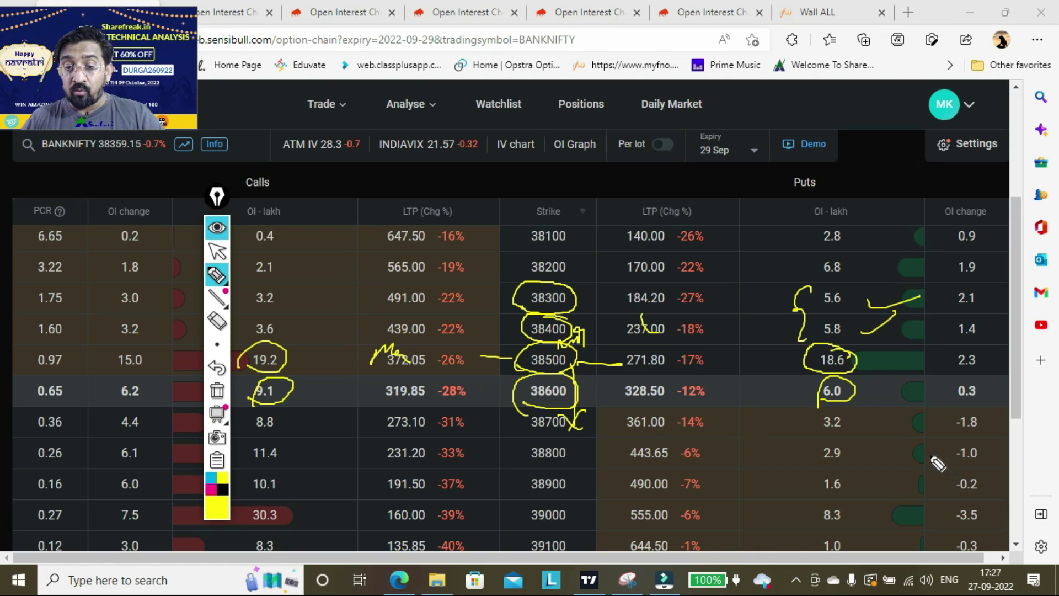
Step: Ring the negative put OI changes, mark call OI changes 15.0–4.4, underline 38800, circle 39000
mouse_move(947, 415)
left_mouse_down()
mouse_move(987, 499)
mouse_move(962, 506)
mouse_move(967, 534)
mouse_move(993, 513)
mouse_move(976, 546)
mouse_move(975, 531)
left_mouse_up()
left_click_drag(949, 436, 944, 563)
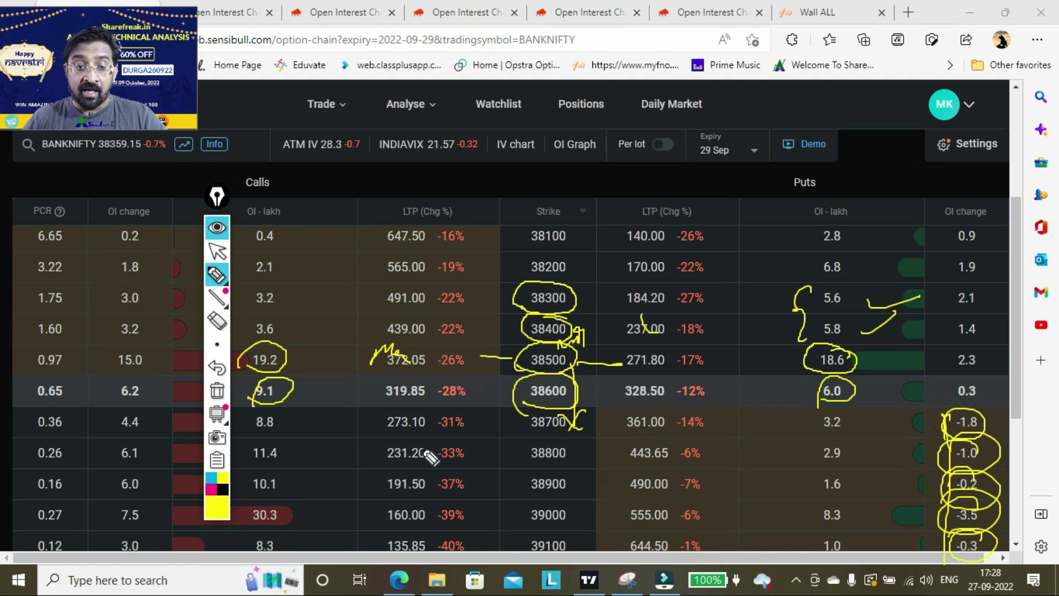
left_click_drag(106, 338, 102, 427)
left_click_drag(99, 383, 111, 425)
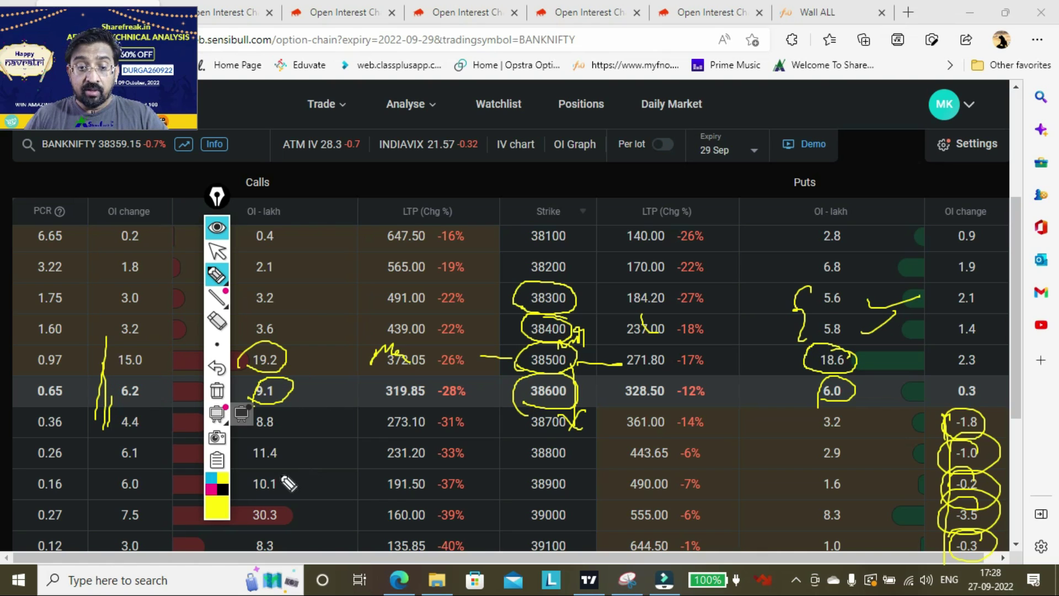
left_click_drag(528, 464, 574, 467)
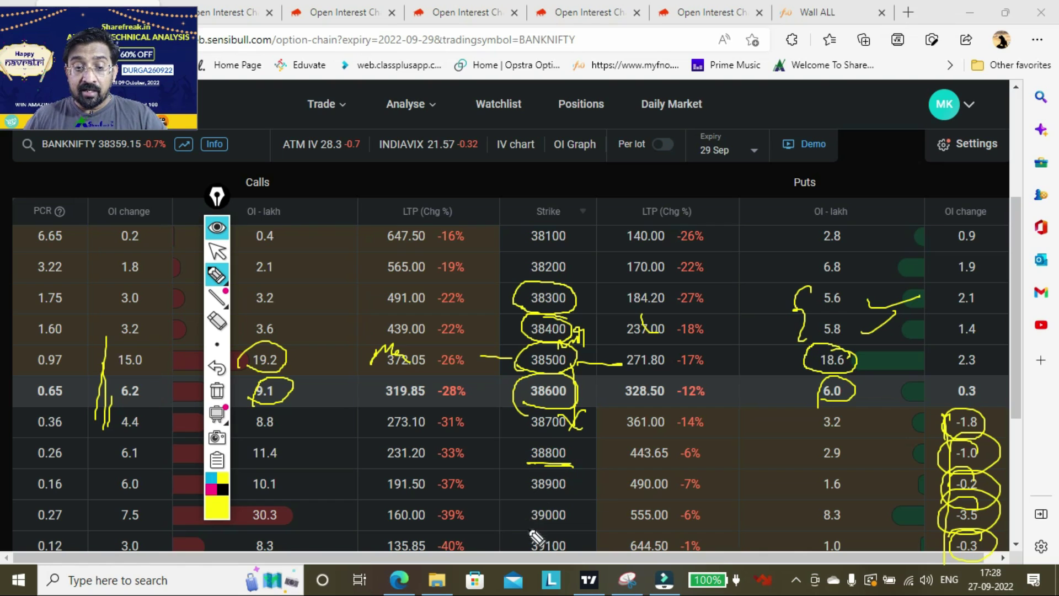
mouse_move(537, 536)
left_mouse_down()
mouse_move(573, 507)
mouse_move(530, 527)
left_mouse_up()
left_click_drag(284, 523, 350, 504)
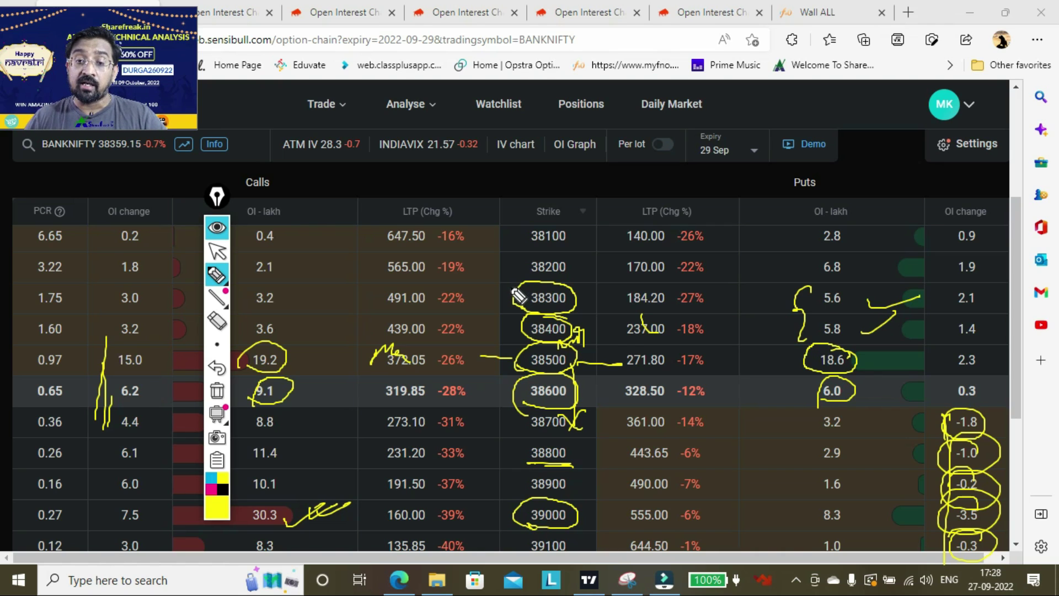
Step: Draw a tall yellow box around the strike column from 38300 down to 38800
left_click_drag(513, 282, 538, 314)
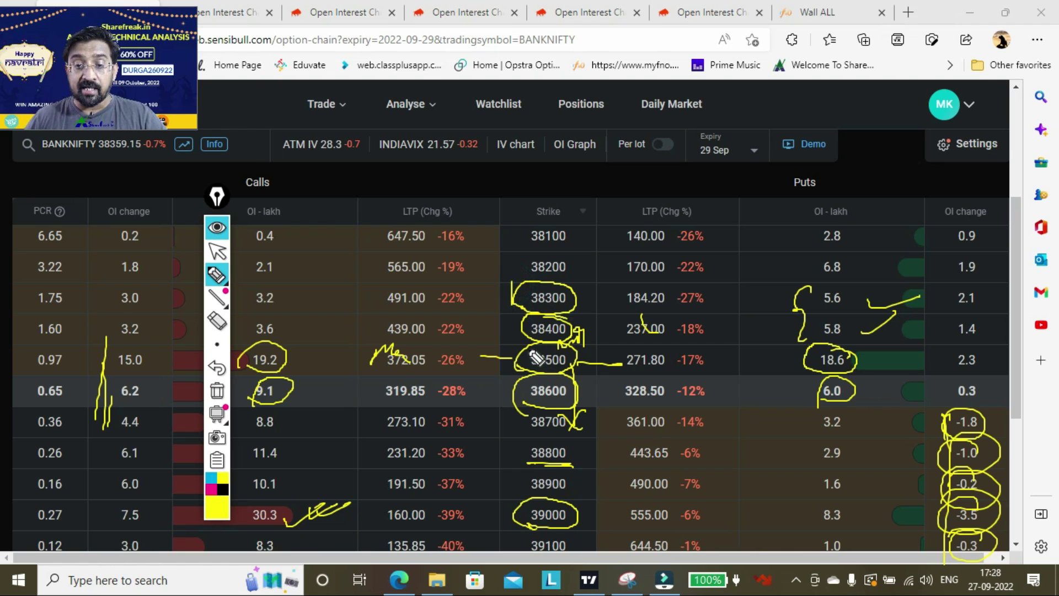
mouse_move(557, 470)
left_mouse_down()
mouse_move(516, 465)
mouse_move(598, 464)
mouse_move(600, 298)
mouse_move(518, 288)
mouse_move(515, 471)
left_mouse_up()
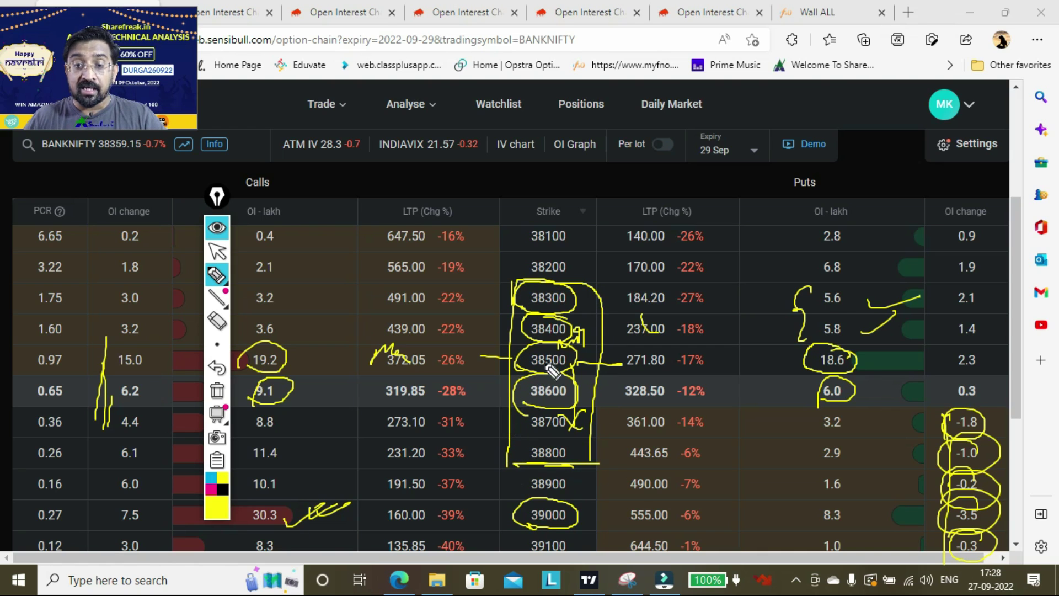